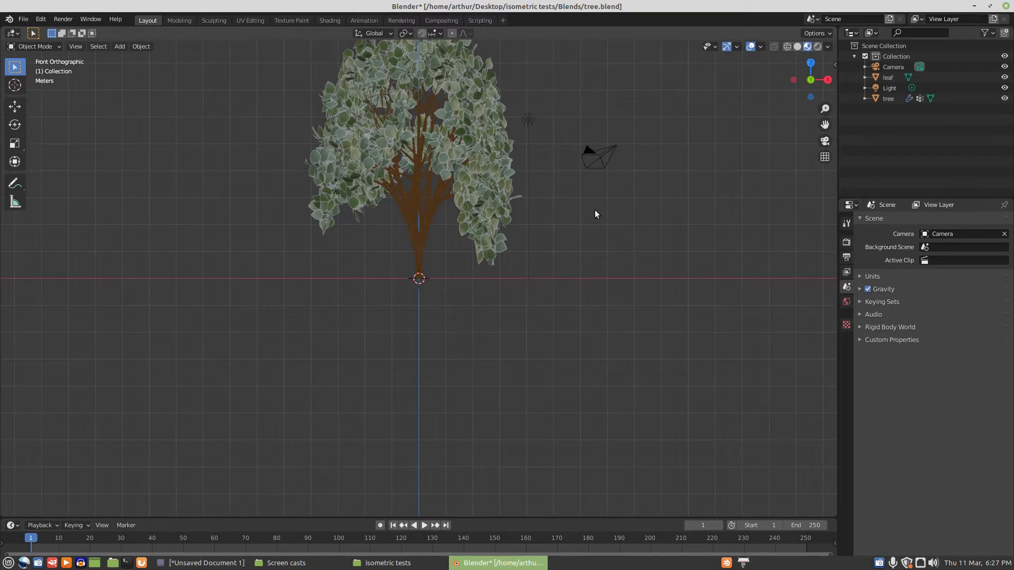
# Delete the existing light beside the tree
pyautogui.keyDown('shift'); pyautogui.moveTo(594, 211); pyautogui.dragTo(579, 317, button='middle'); pyautogui.keyUp('shift')
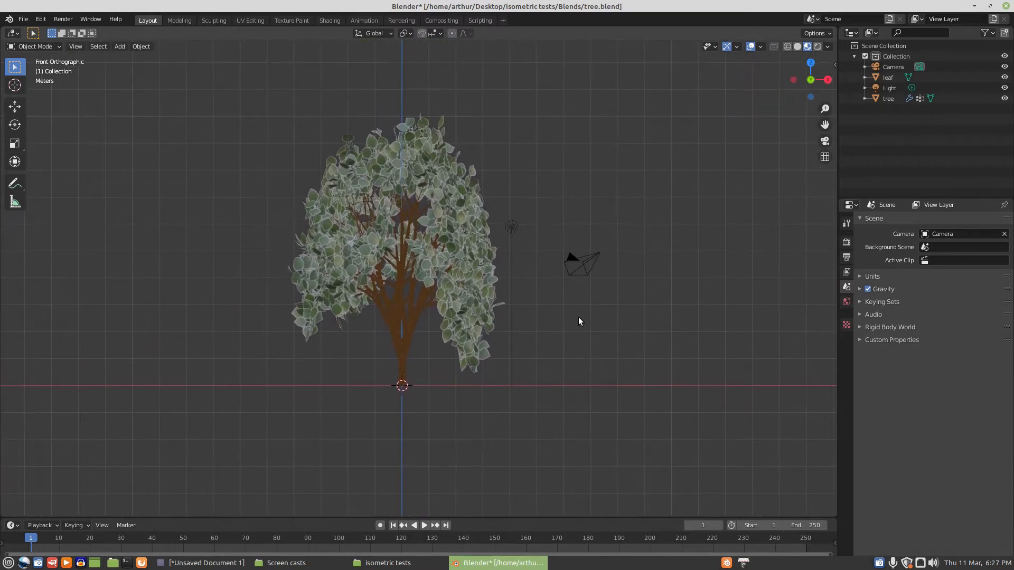
pyautogui.click(512, 227)
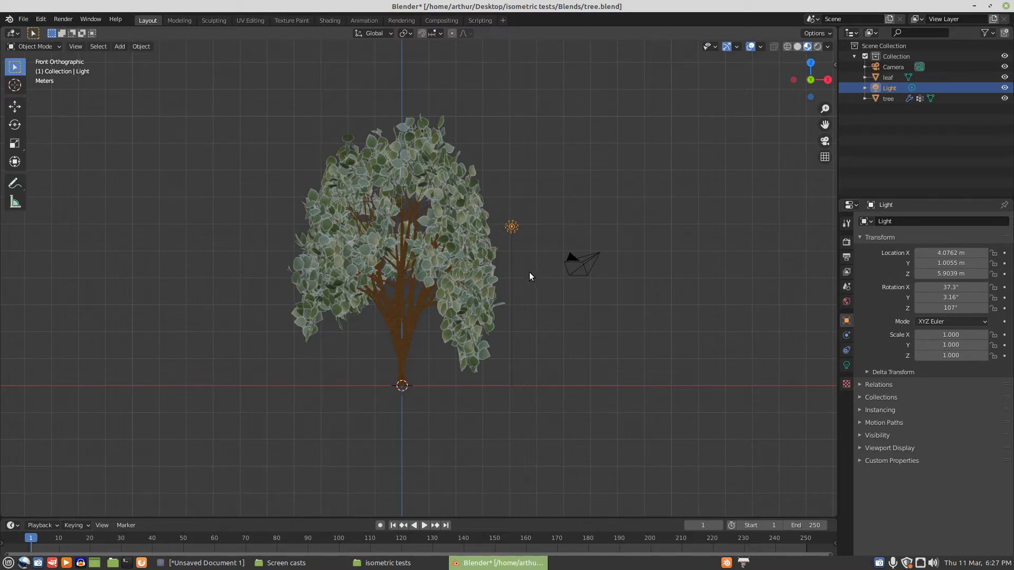
pyautogui.press('x')
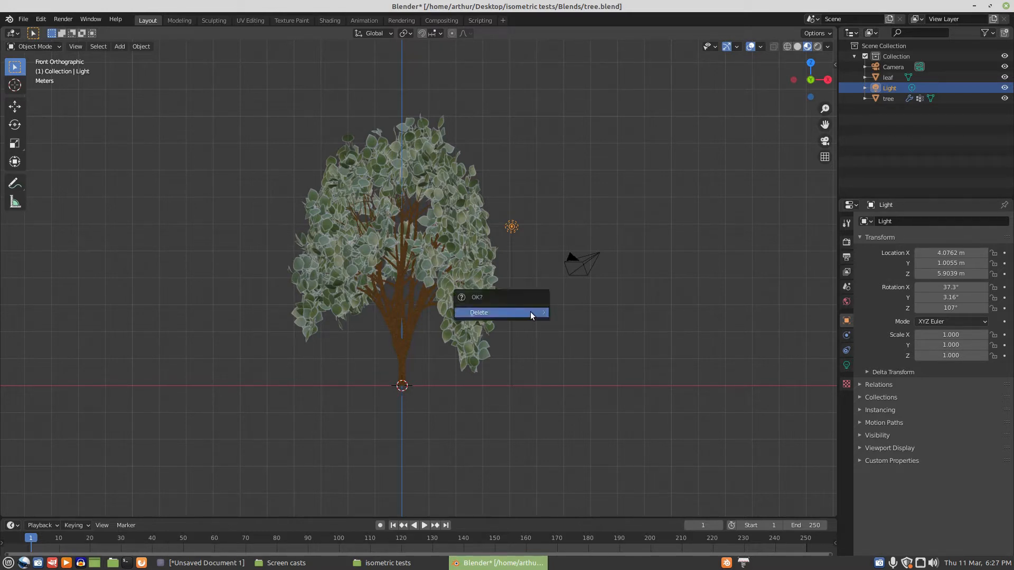
pyautogui.click(530, 315)
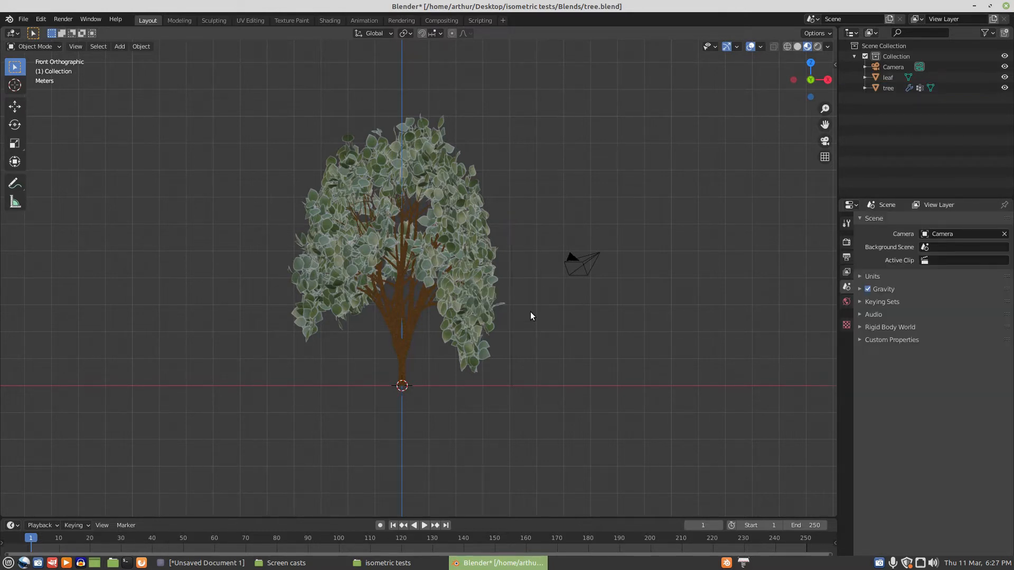
# Set the camera's rotation to 60° on X and 0° on Z
pyautogui.click(589, 263)
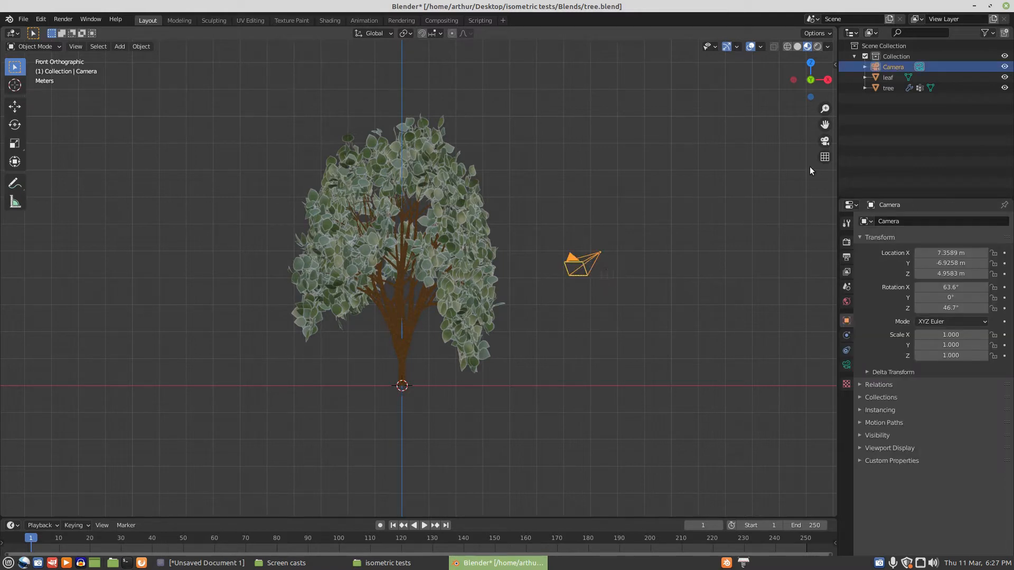
pyautogui.click(834, 64)
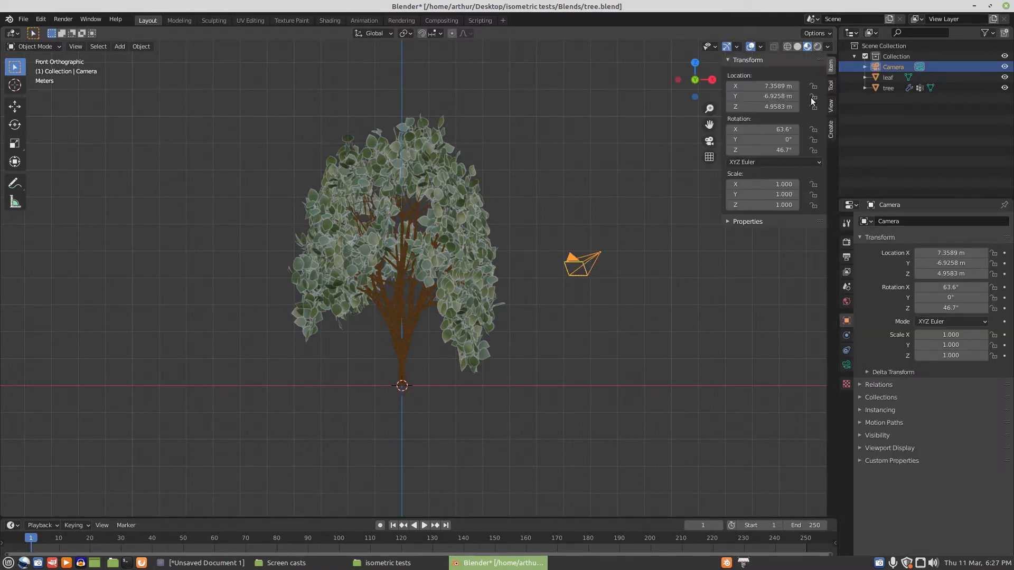
pyautogui.click(777, 151)
pyautogui.write('0')
pyautogui.press('Return')
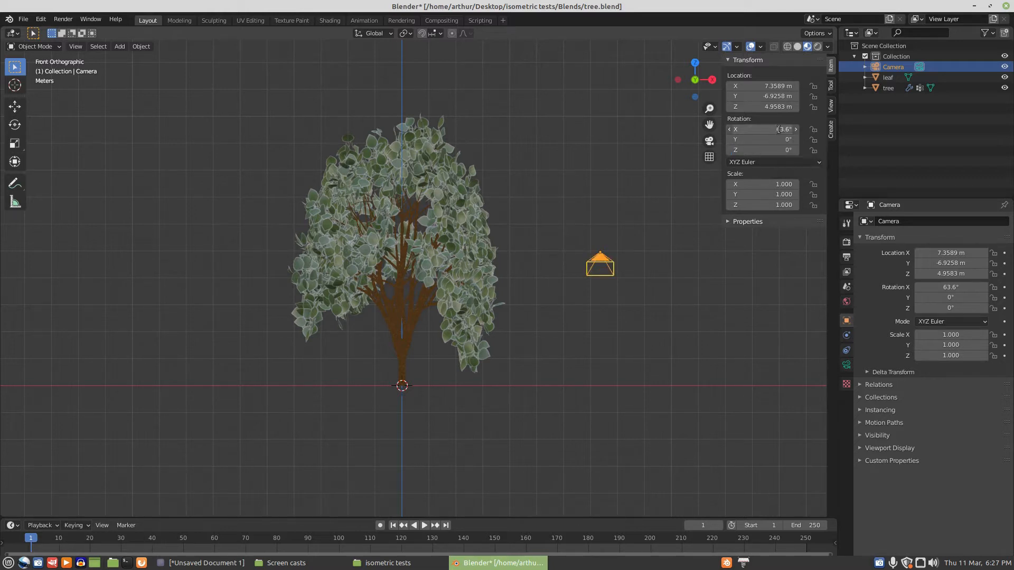
pyautogui.click(778, 129)
pyautogui.write('0')
pyautogui.press('Return')
pyautogui.click(758, 131)
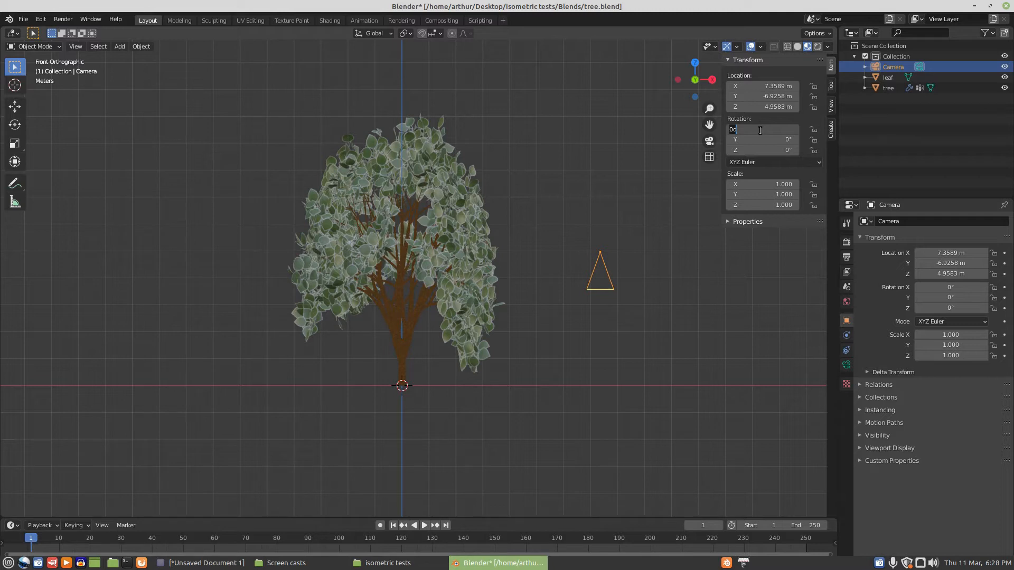
pyautogui.write('60')
pyautogui.press('Return')
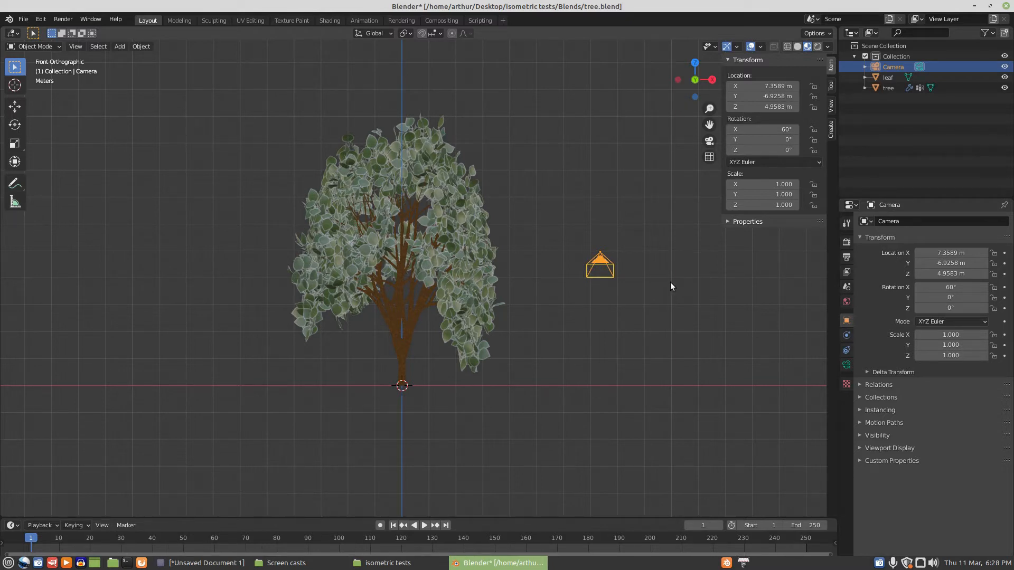
# Set the camera's X location to 0 m and move it to about -11.9 m on Y and 11.2 m on Z
pyautogui.press('KP_3')
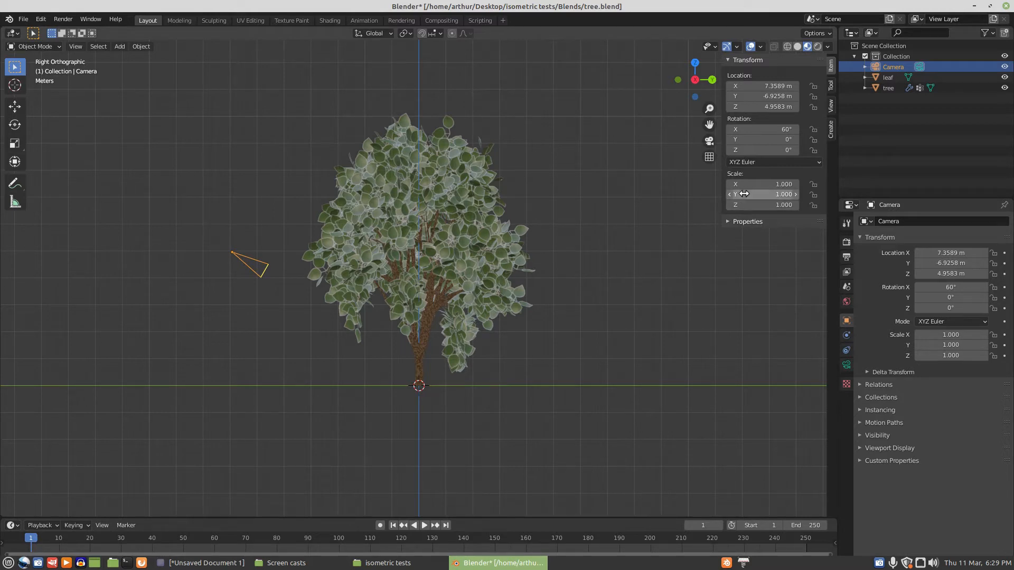
pyautogui.click(782, 86)
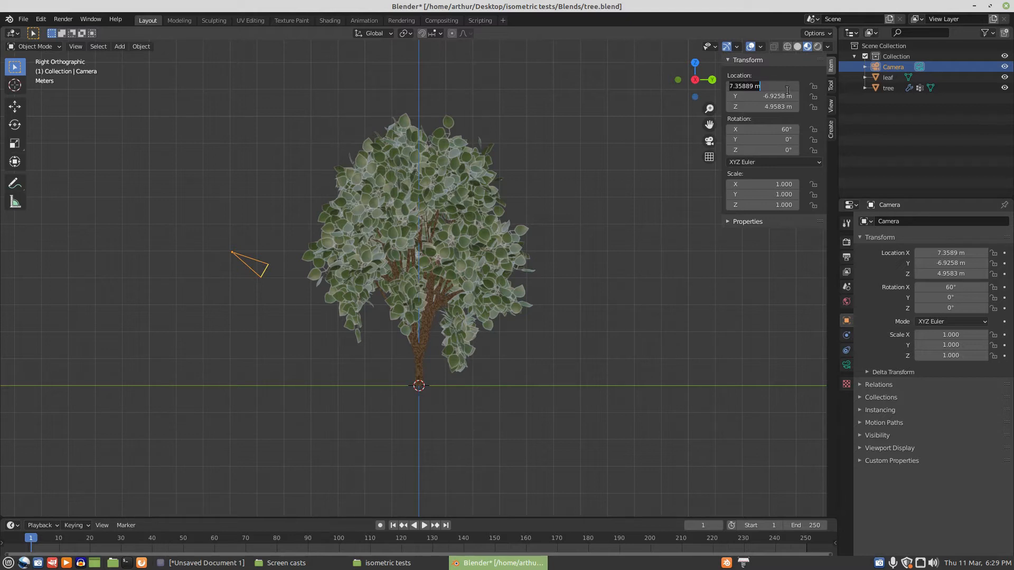
pyautogui.write('0')
pyautogui.press('Return')
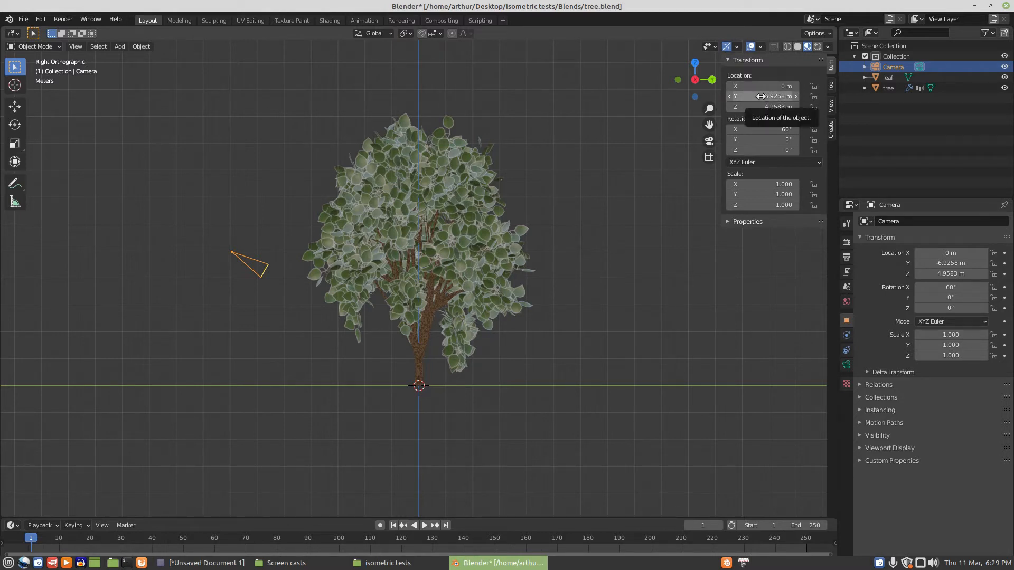
pyautogui.moveTo(760, 96); pyautogui.dragTo(676, 96)
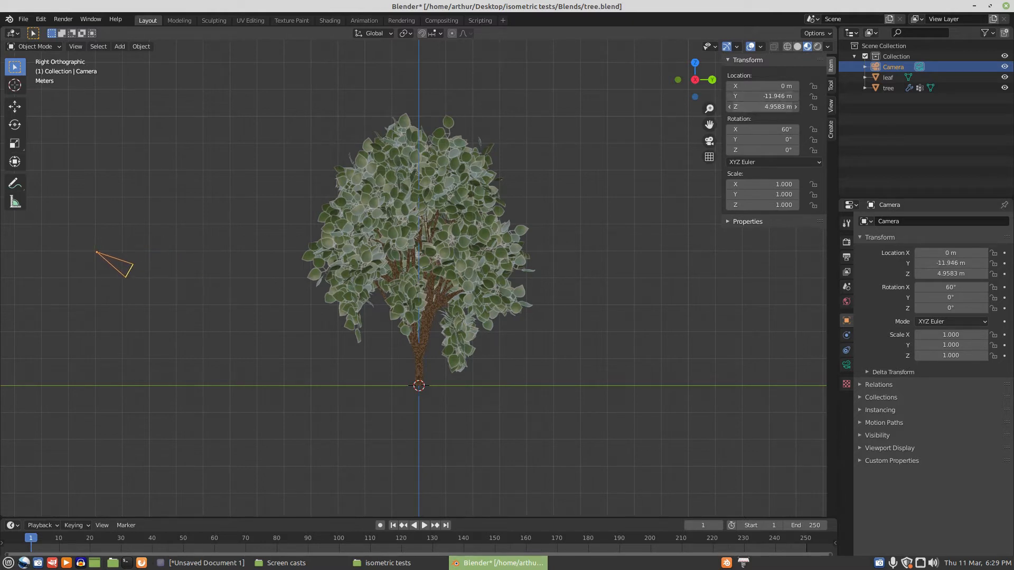
pyautogui.moveTo(760, 107); pyautogui.dragTo(416, 287)
# Change the camera's lens type to Orthographic
pyautogui.click(847, 365)
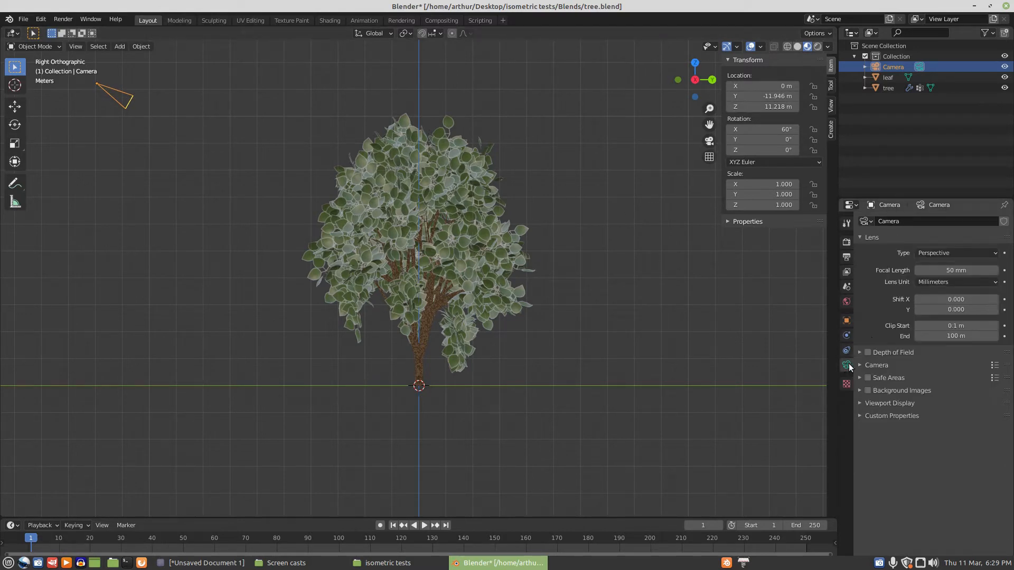
pyautogui.click(945, 253)
pyautogui.click(939, 277)
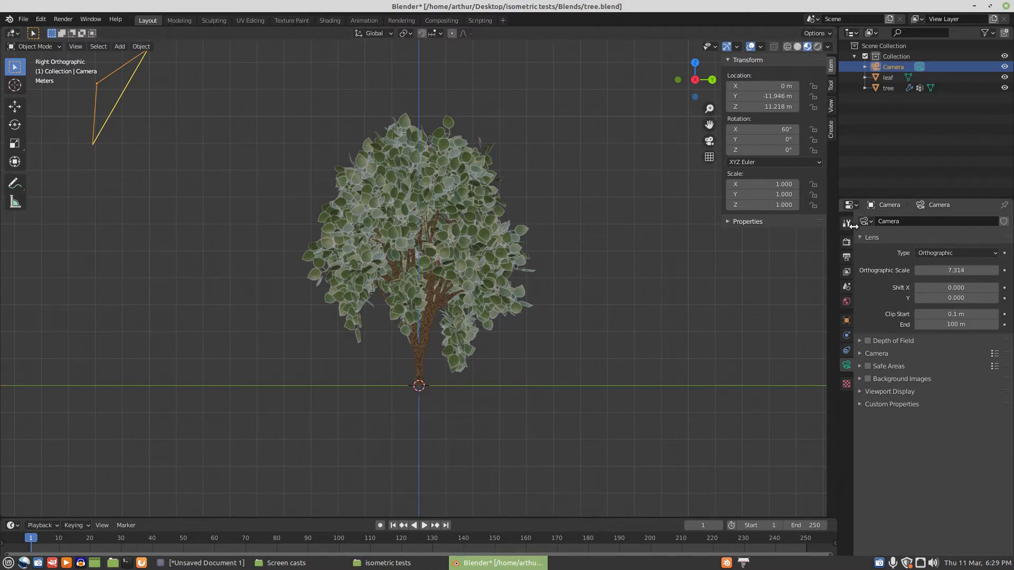
# Set the render output resolution to 256 px on X and 256 px on Y
pyautogui.click(848, 257)
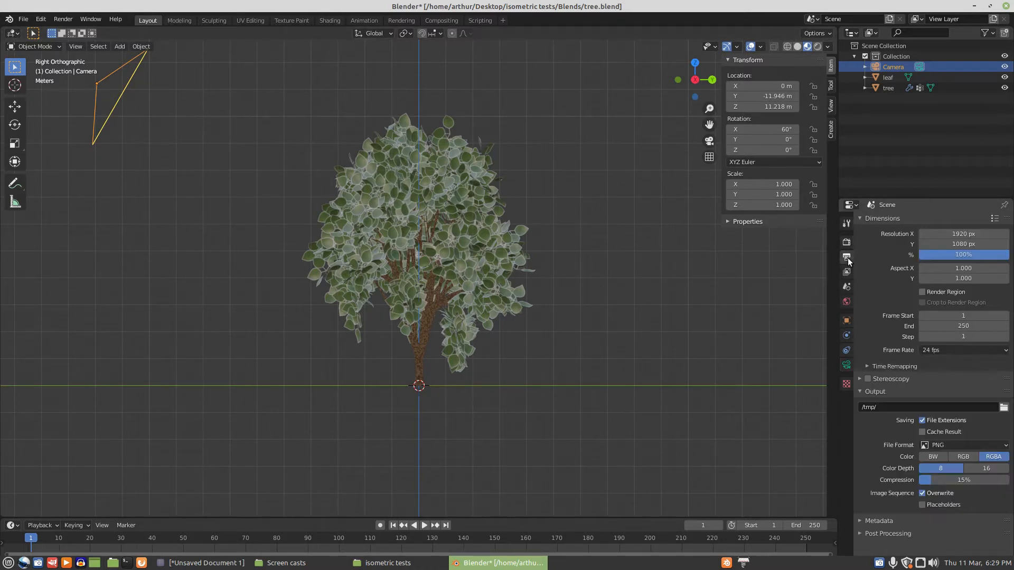
pyautogui.click(954, 234)
pyautogui.write('256')
pyautogui.press('Return')
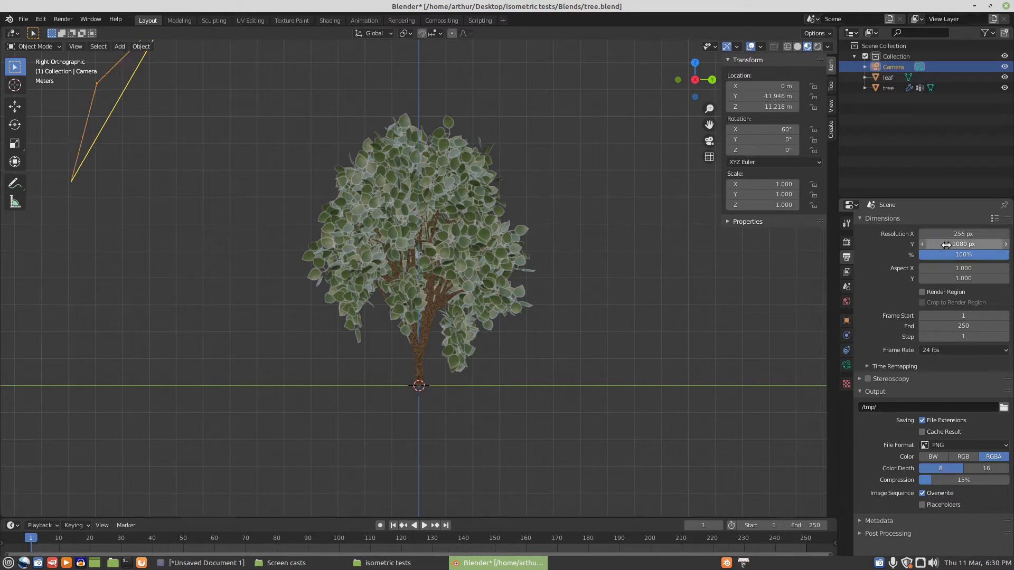
pyautogui.click(951, 244)
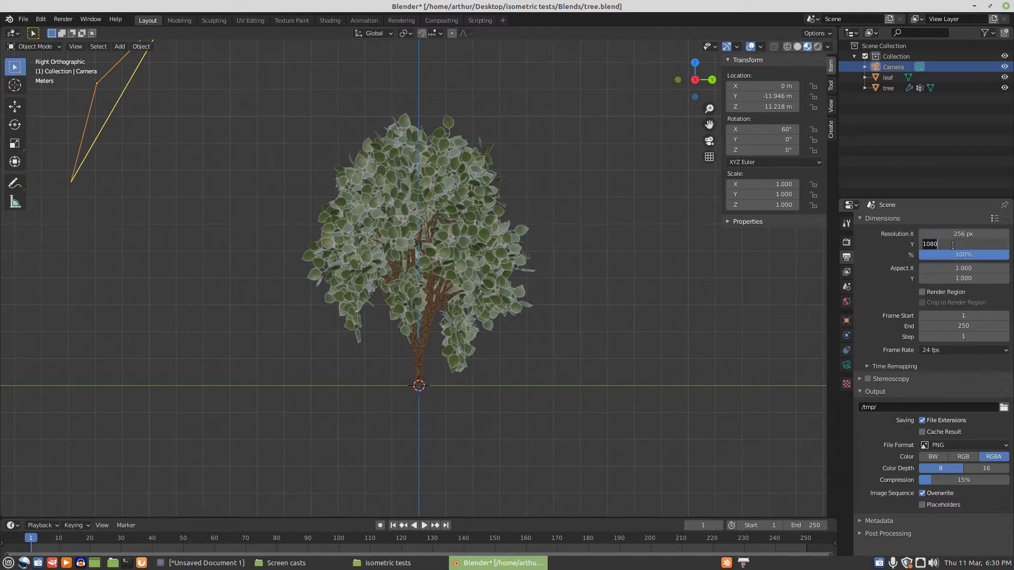
pyautogui.write('256')
pyautogui.press('Return')
# Set the render output path to the Blends folder inside isometric tests on the Desktop
pyautogui.click(1003, 407)
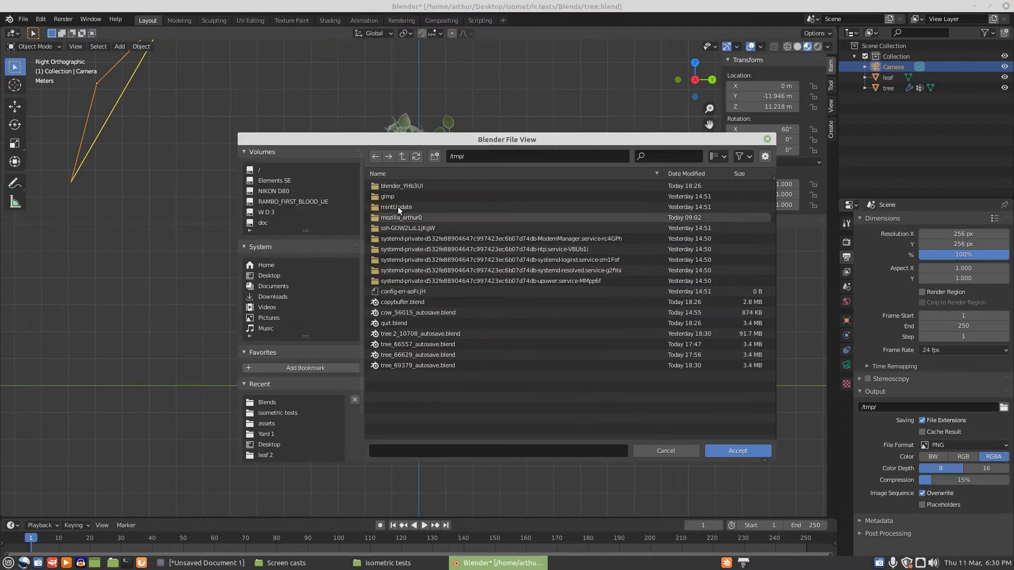
pyautogui.click(268, 275)
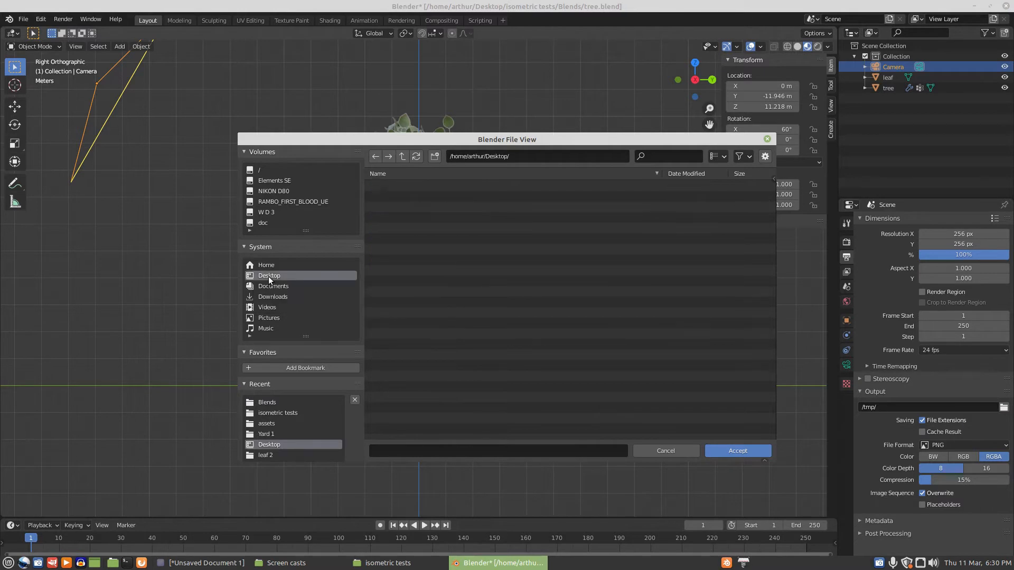
pyautogui.doubleClick(387, 187)
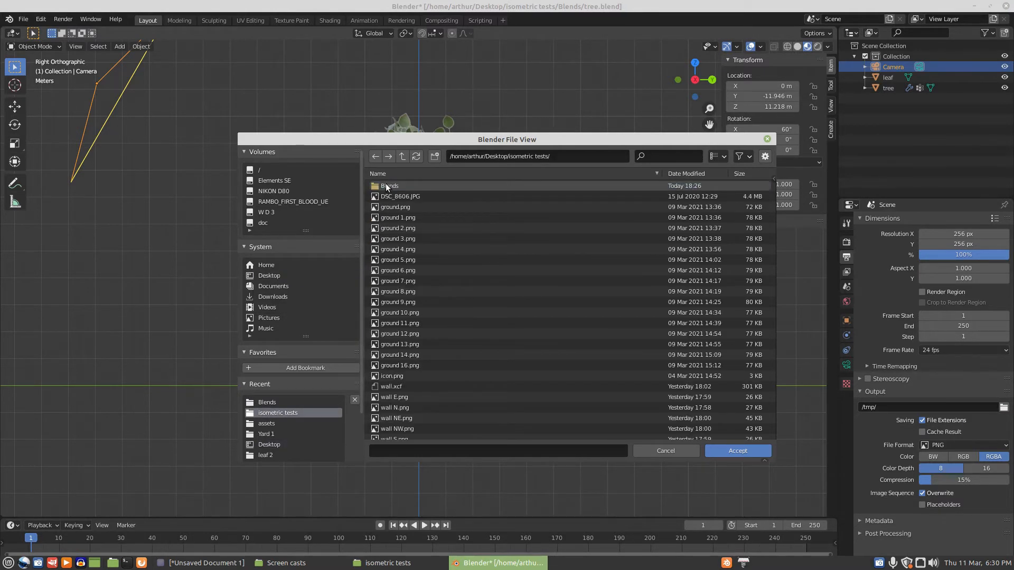
pyautogui.doubleClick(385, 186)
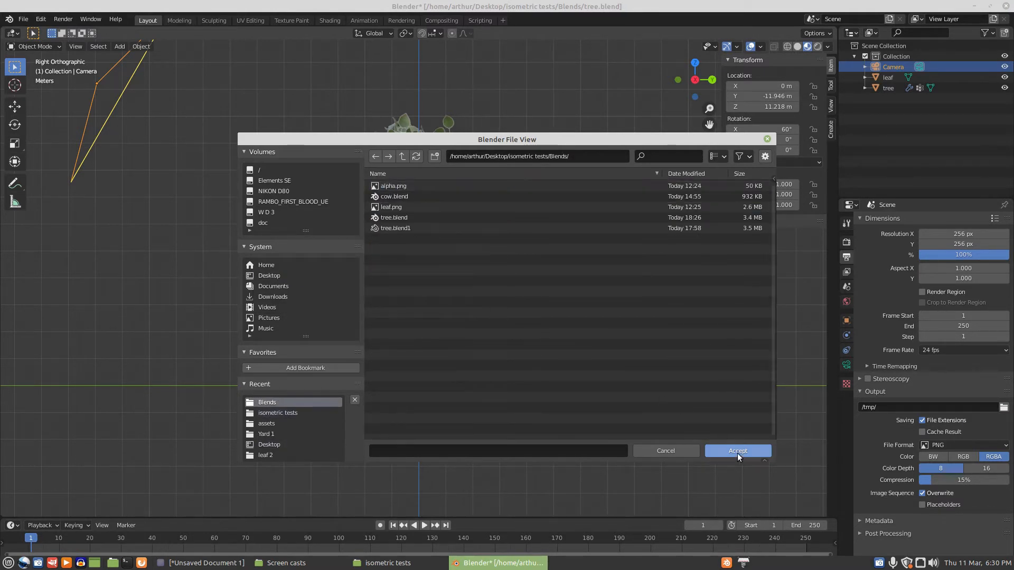
pyautogui.click(737, 452)
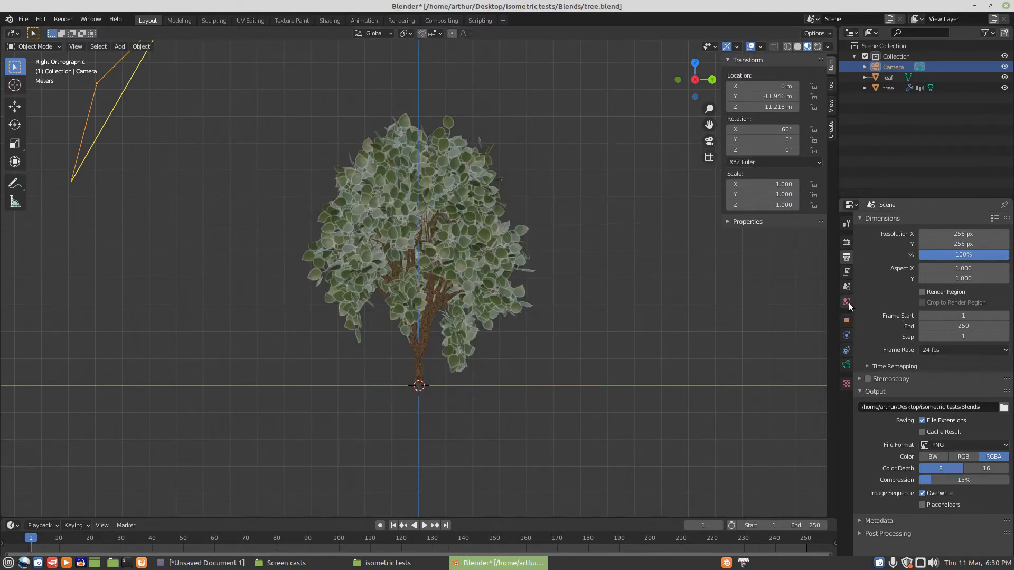
# Frame the whole tree in the camera view with an orthographic scale of about 9.6 and a camera Z location of about 12.1 m
pyautogui.click(846, 365)
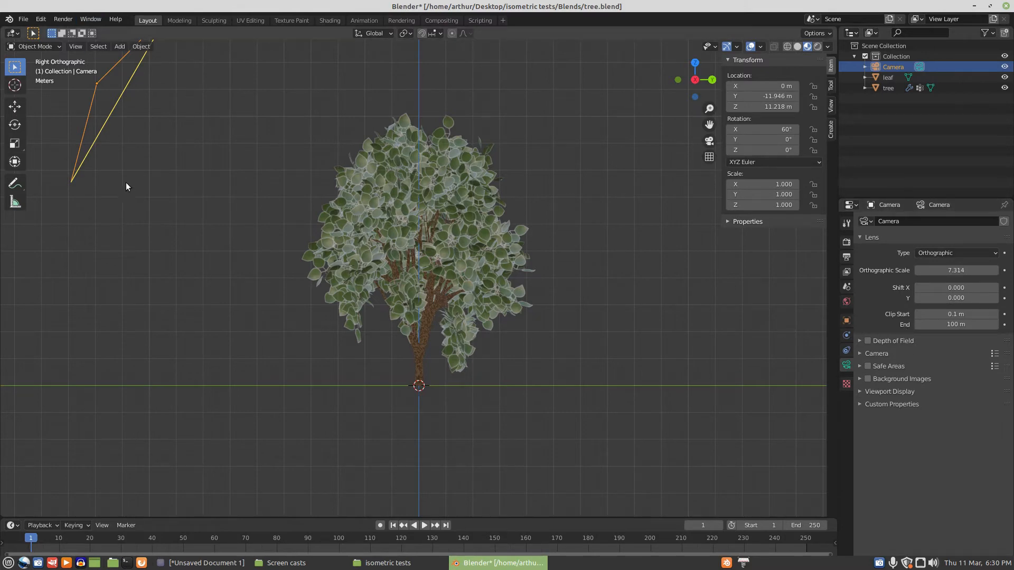
pyautogui.press('KP_0')
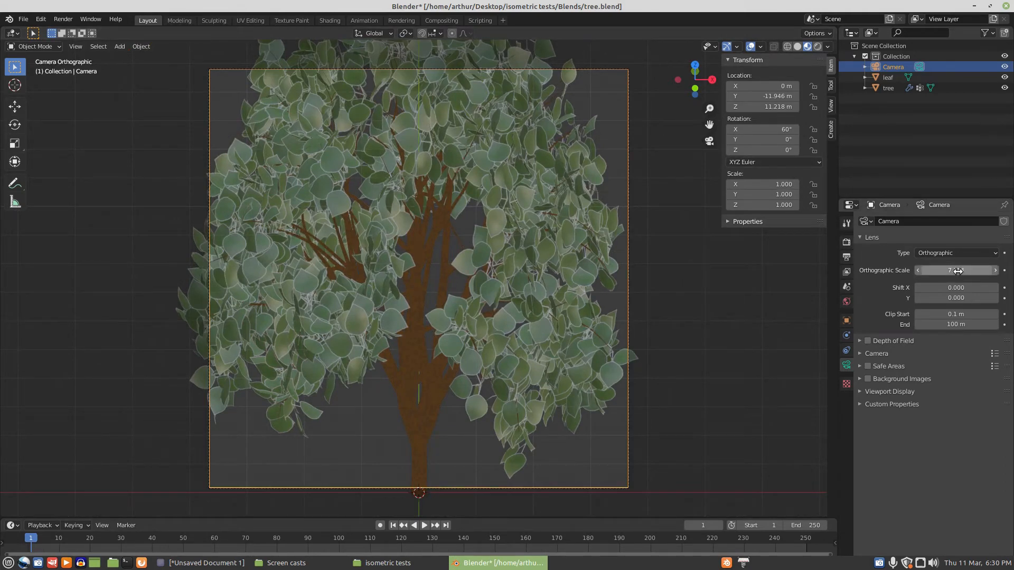
pyautogui.moveTo(957, 270); pyautogui.dragTo(999, 270)
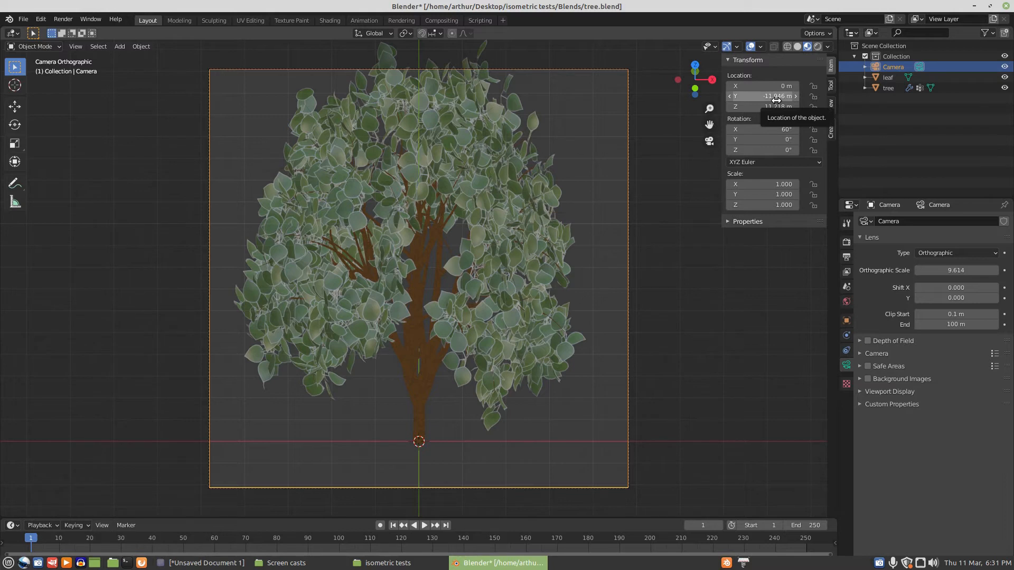
pyautogui.moveTo(776, 106); pyautogui.dragTo(841, 106)
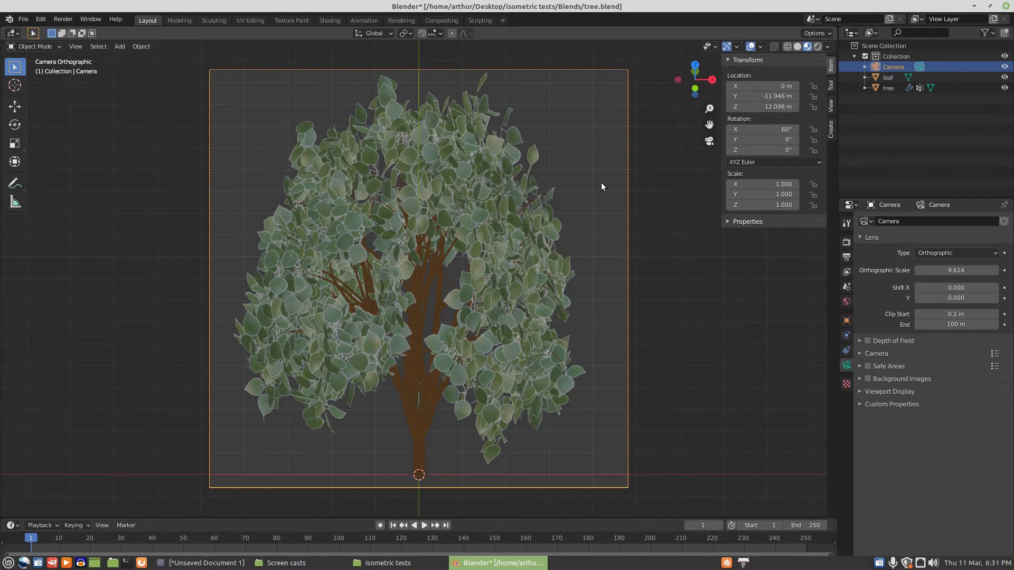
# Add a Sun light at about X 11.6 m, Z 14.9 m and rotate it about 51.5° on Y to aim at the tree
pyautogui.press('KP_1')
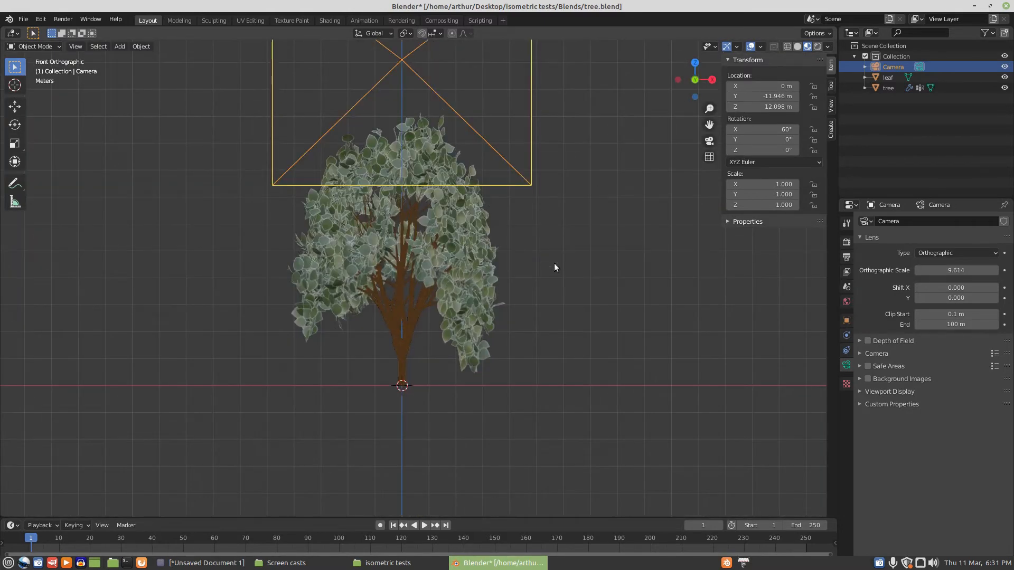
pyautogui.scroll(-6, 544, 309)
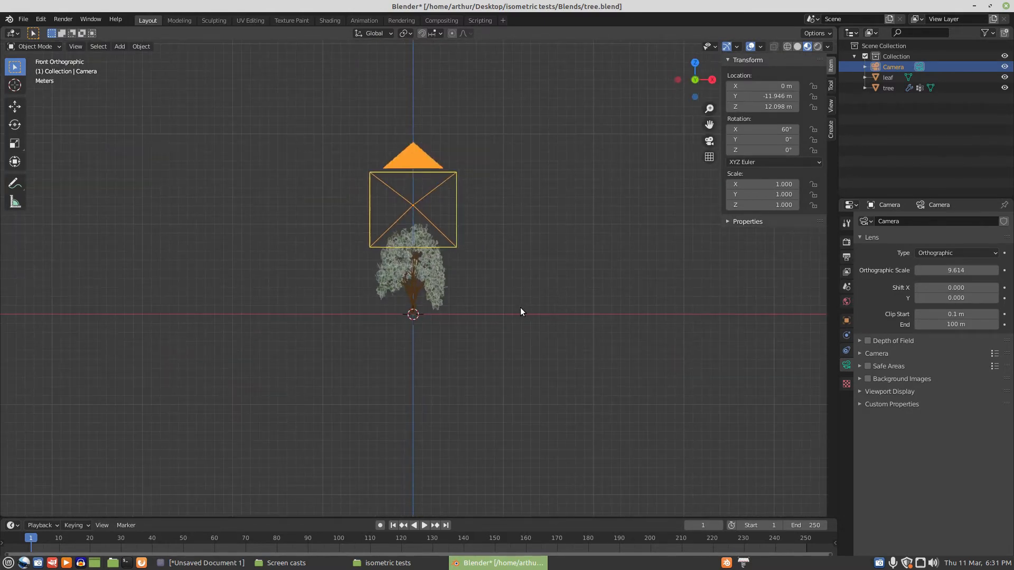
pyautogui.hotkey('shift', 'a')
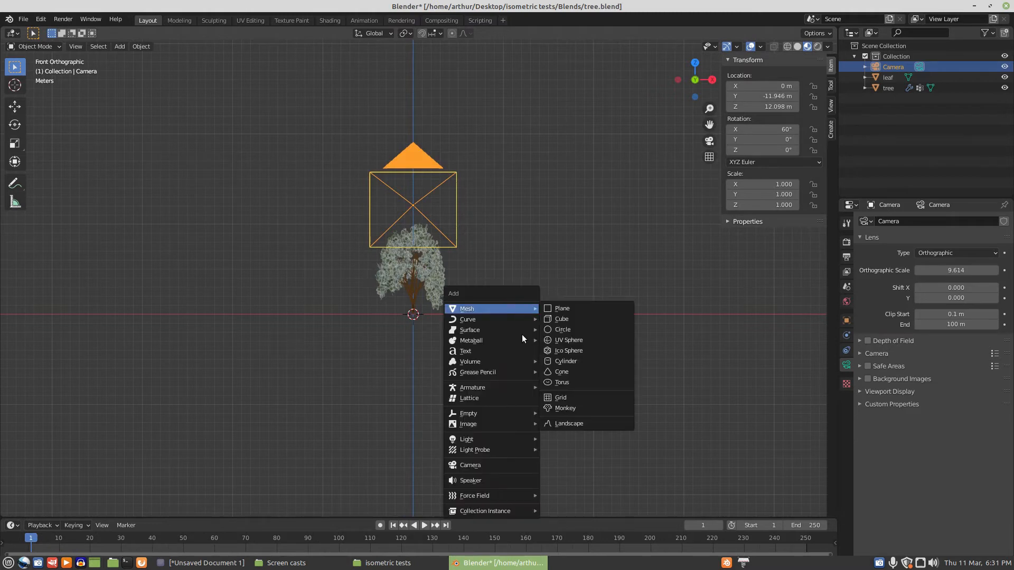
pyautogui.moveTo(516, 440)
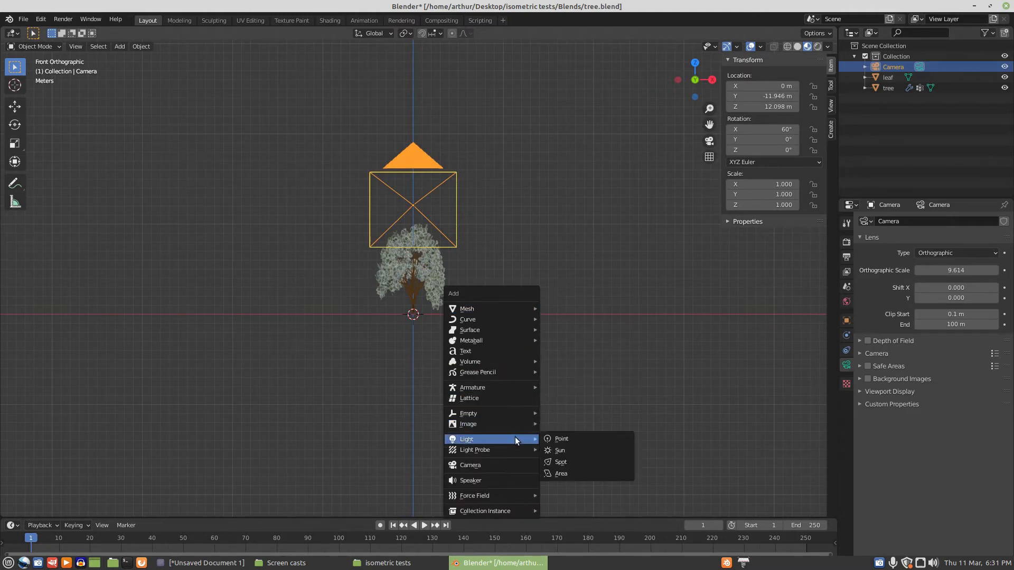
pyautogui.click(558, 450)
pyautogui.press('g')
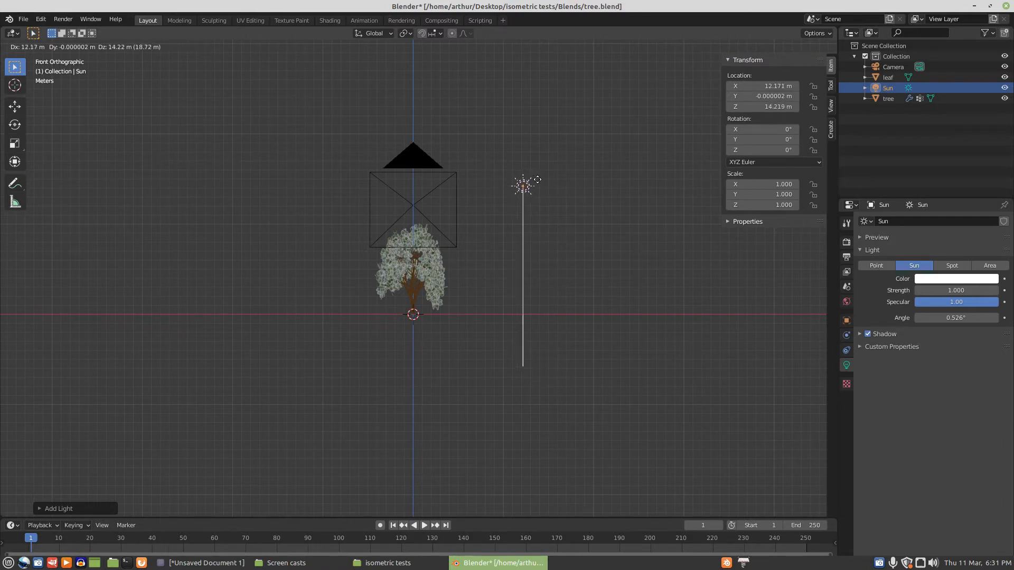
pyautogui.click(533, 172)
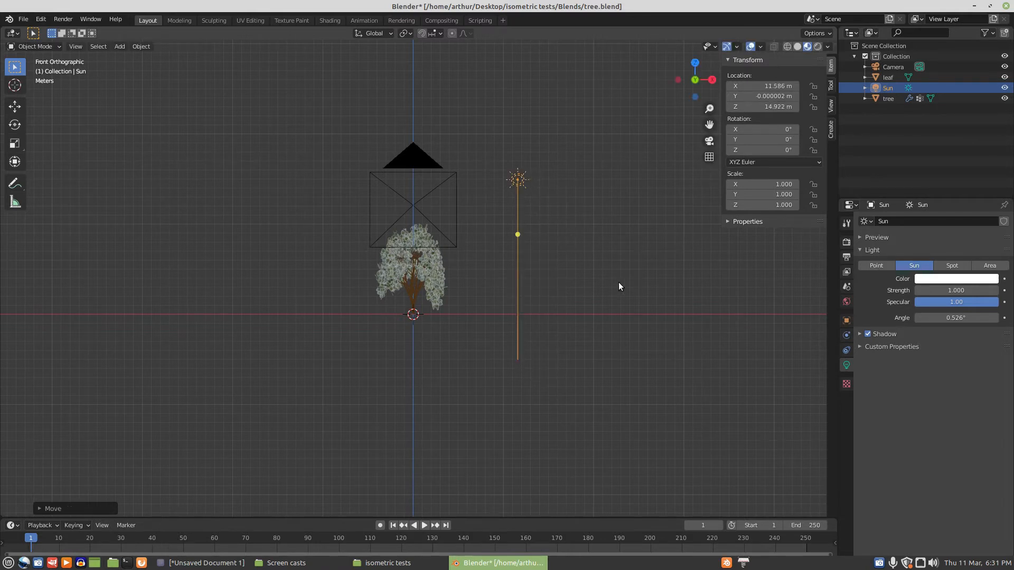
pyautogui.press('r')
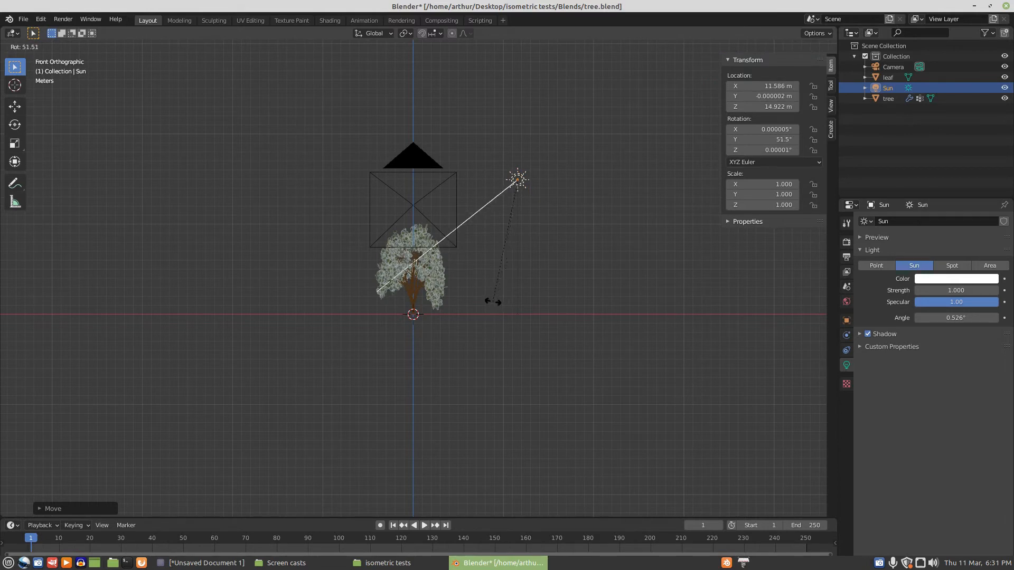
pyautogui.click(501, 300)
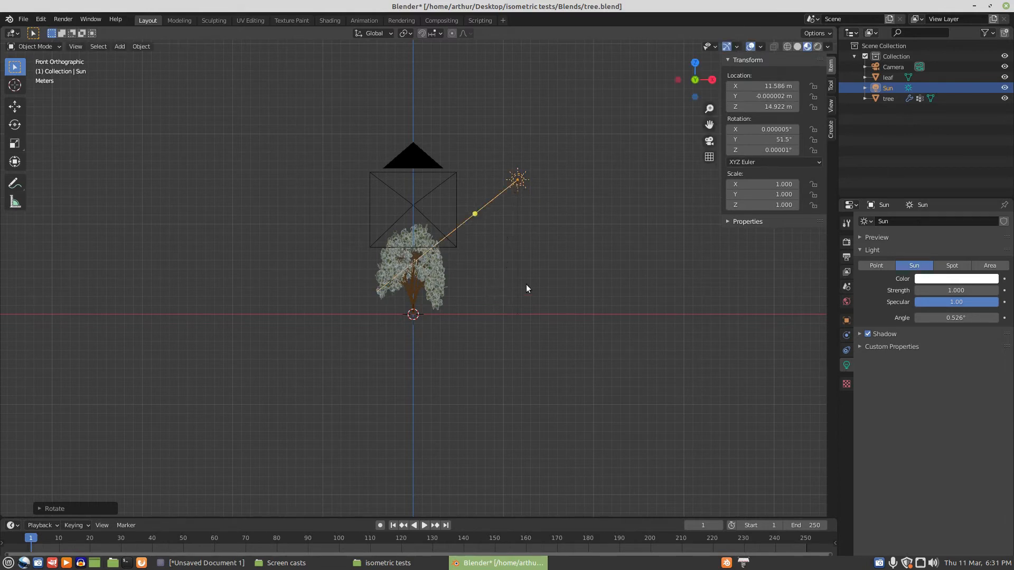
# Set the Sun light's strength to 10
pyautogui.click(951, 290)
pyautogui.write('10')
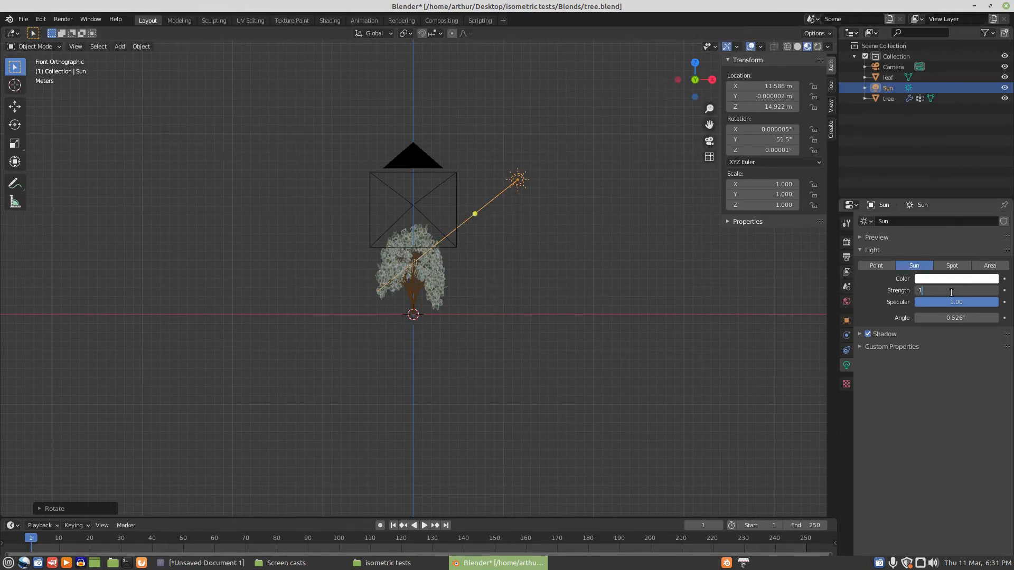
pyautogui.press('Return')
# Add a plane mesh at the world origin beneath the tree and scale it up to about 25.7 m square
pyautogui.press('KP_7')
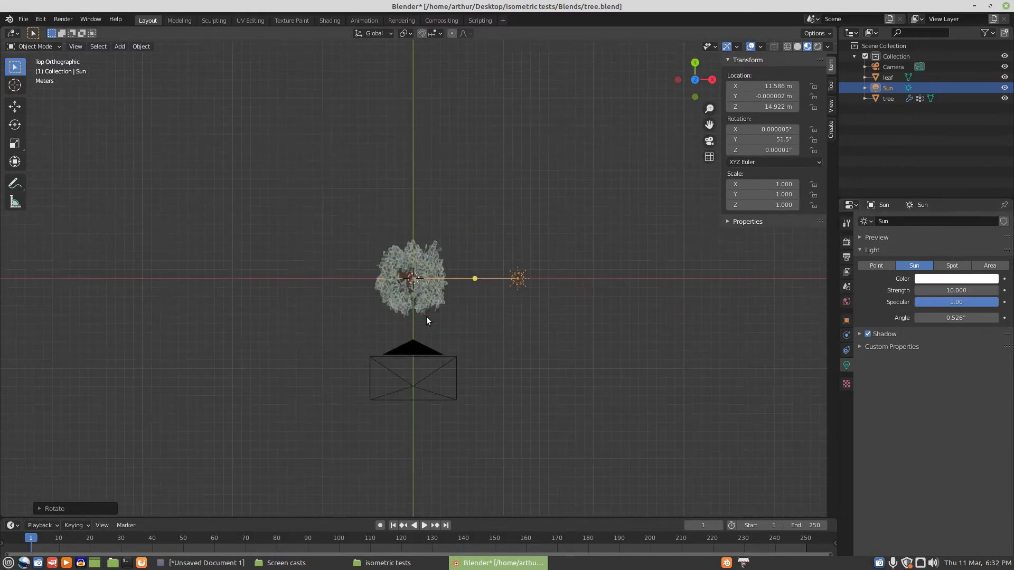
pyautogui.hotkey('shift', 'a')
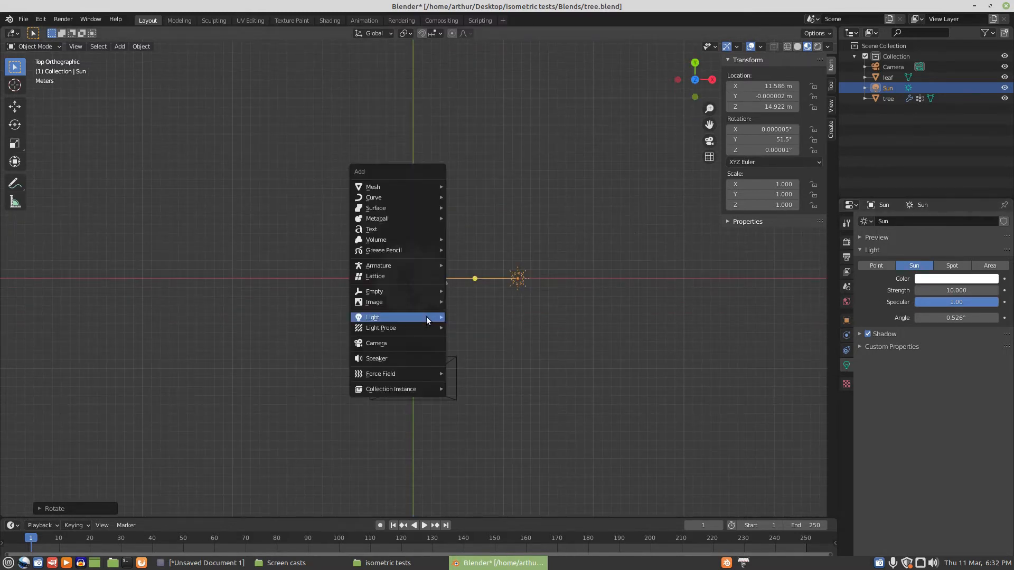
pyautogui.moveTo(390, 188)
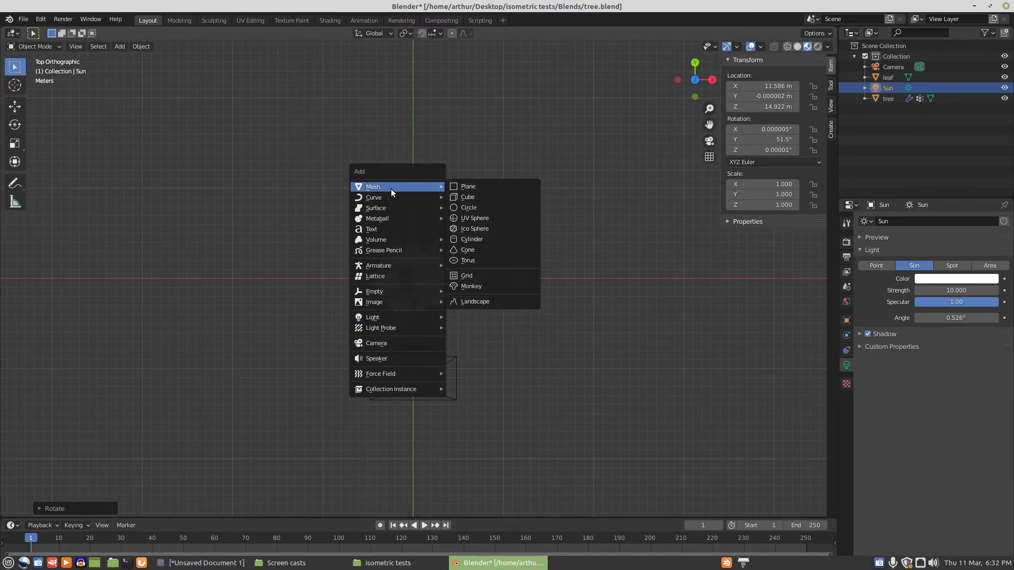
pyautogui.click(465, 186)
pyautogui.press('s')
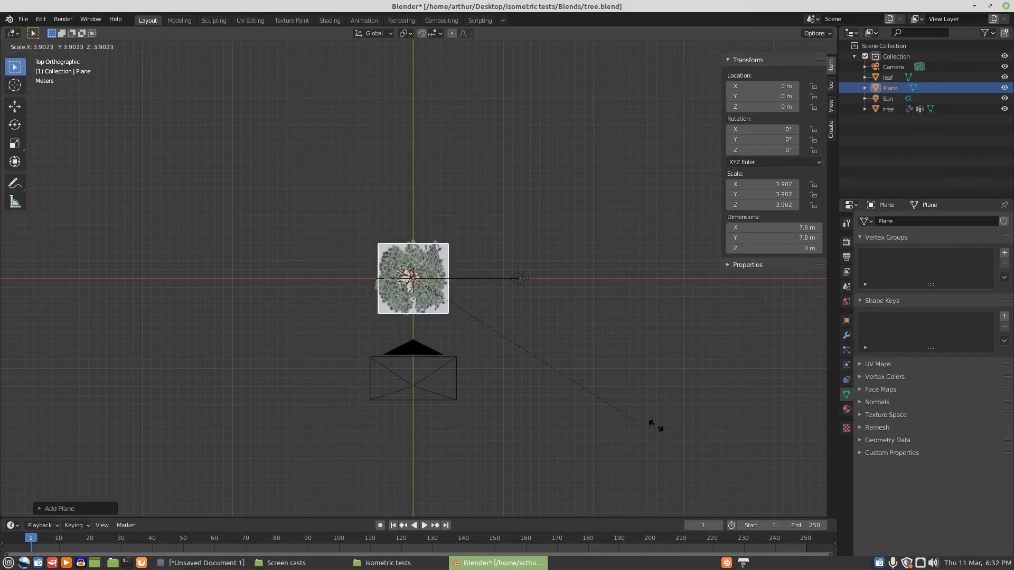
pyautogui.press('Return')
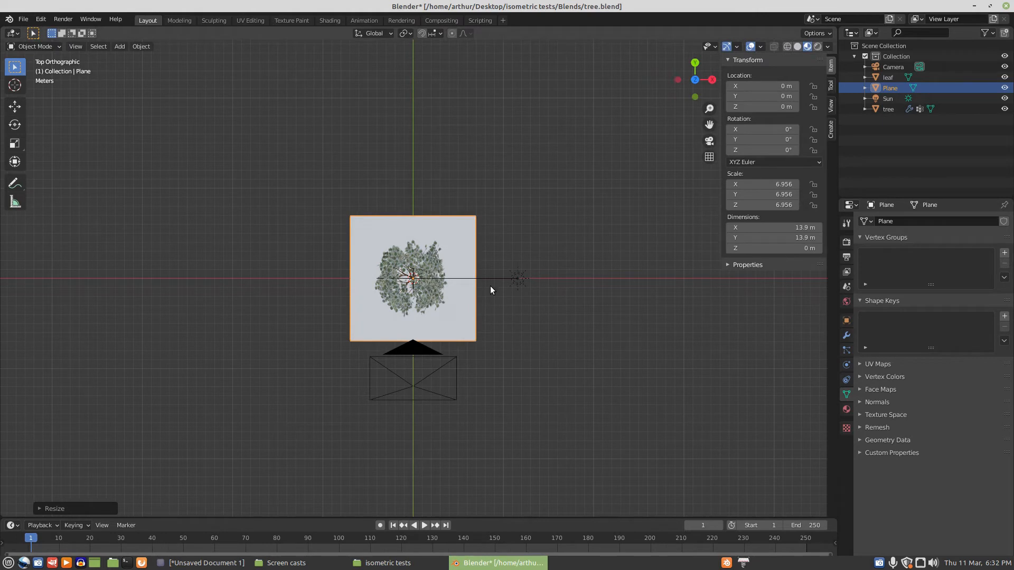
pyautogui.press('s')
pyautogui.press('Return')
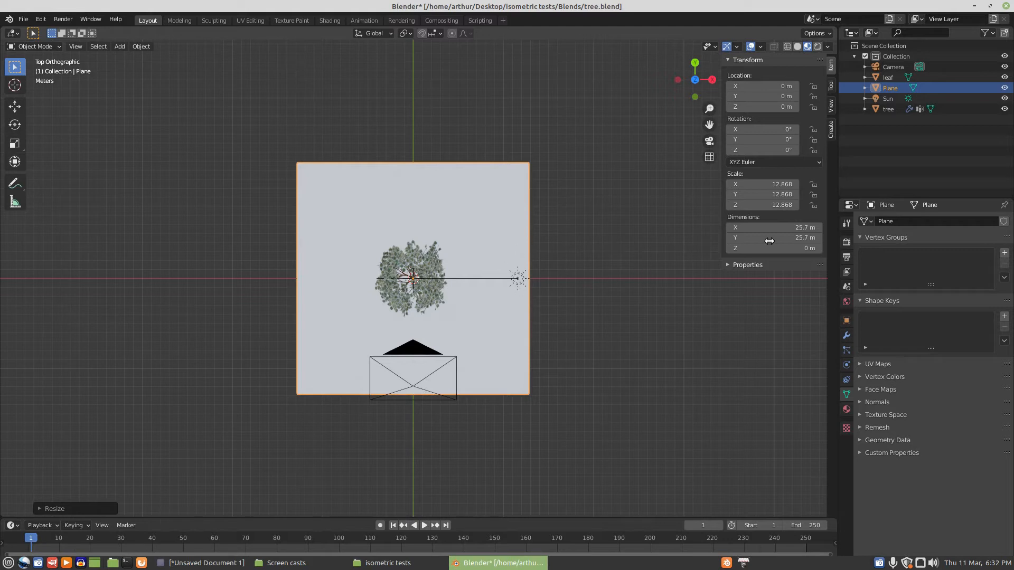
# Exclude the ground plane from renders while keeping it shown in viewports, and look through the camera
pyautogui.click(847, 323)
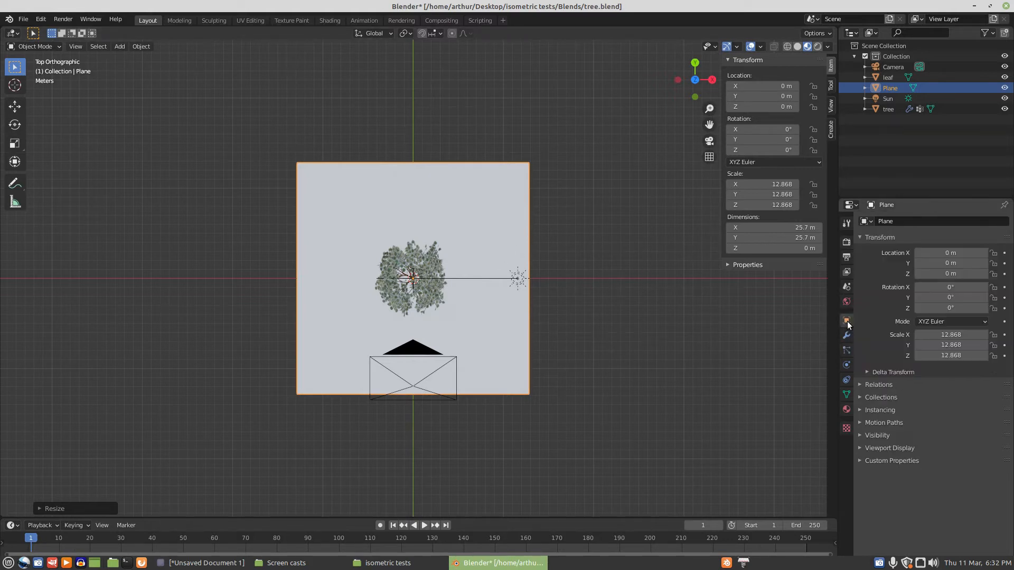
pyautogui.click(860, 436)
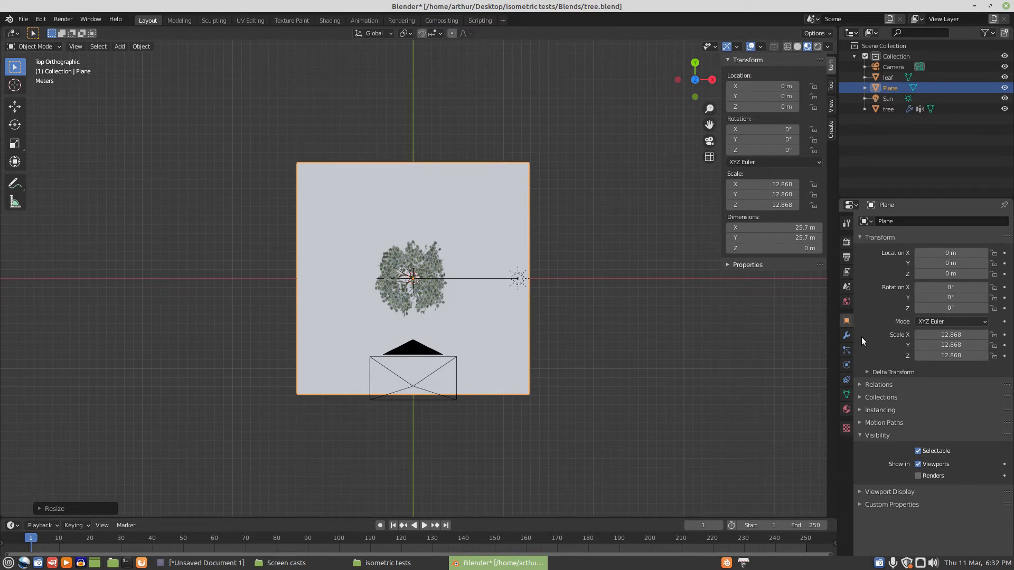
pyautogui.press('KP_0')
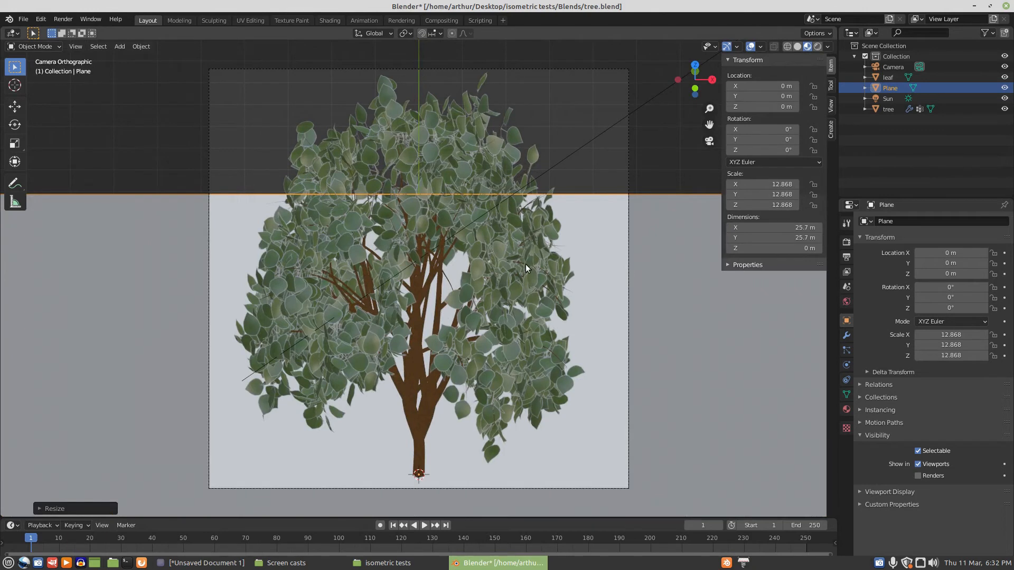
# Set the render engine to Cycles and enable a transparent film background
pyautogui.click(846, 241)
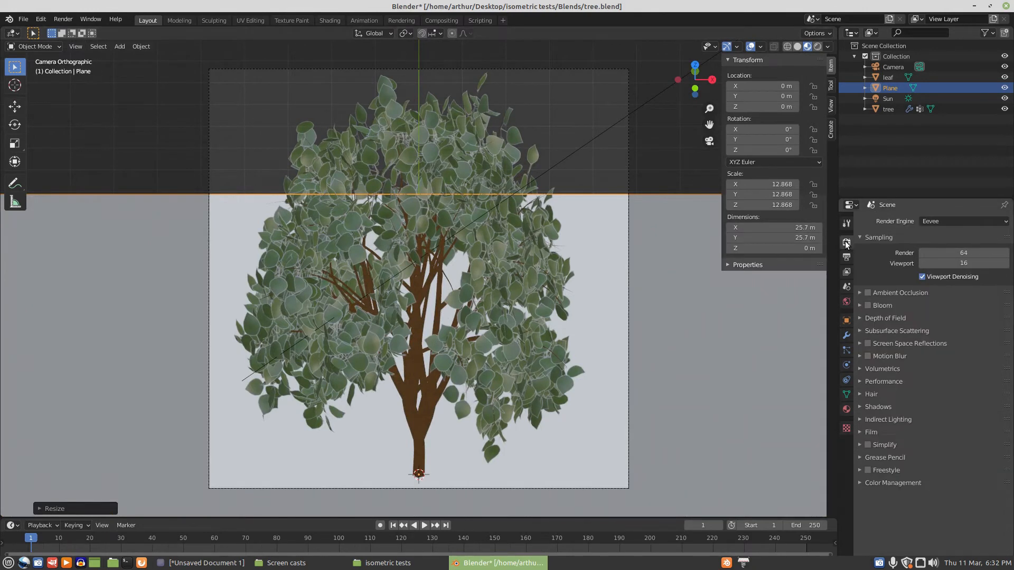
pyautogui.click(1006, 222)
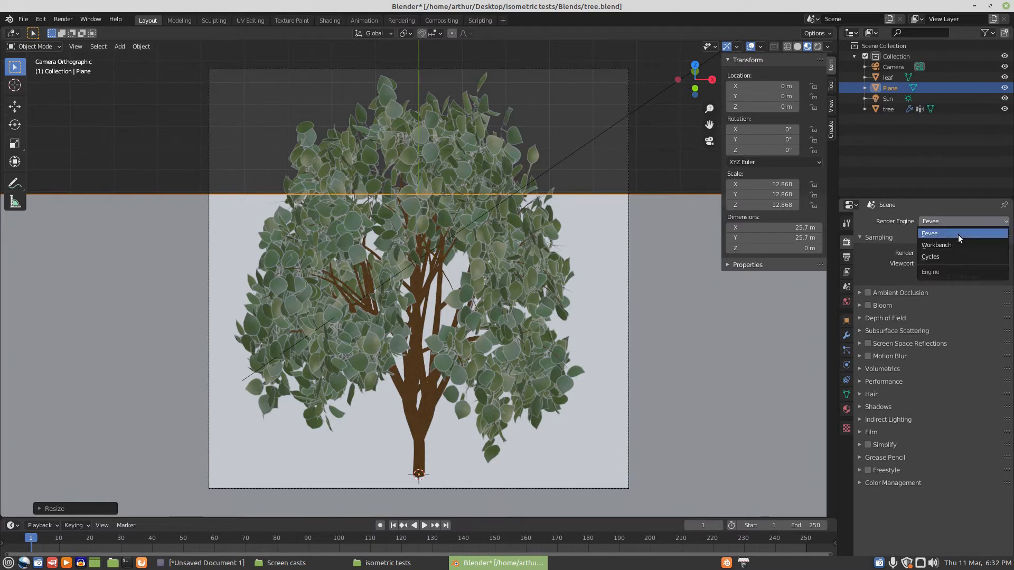
pyautogui.click(941, 256)
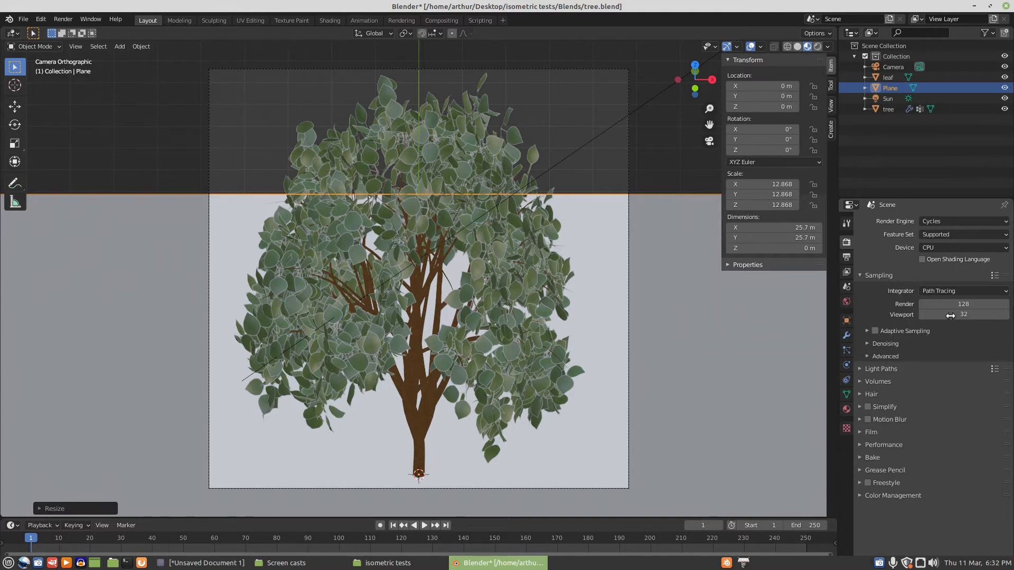
pyautogui.click(863, 432)
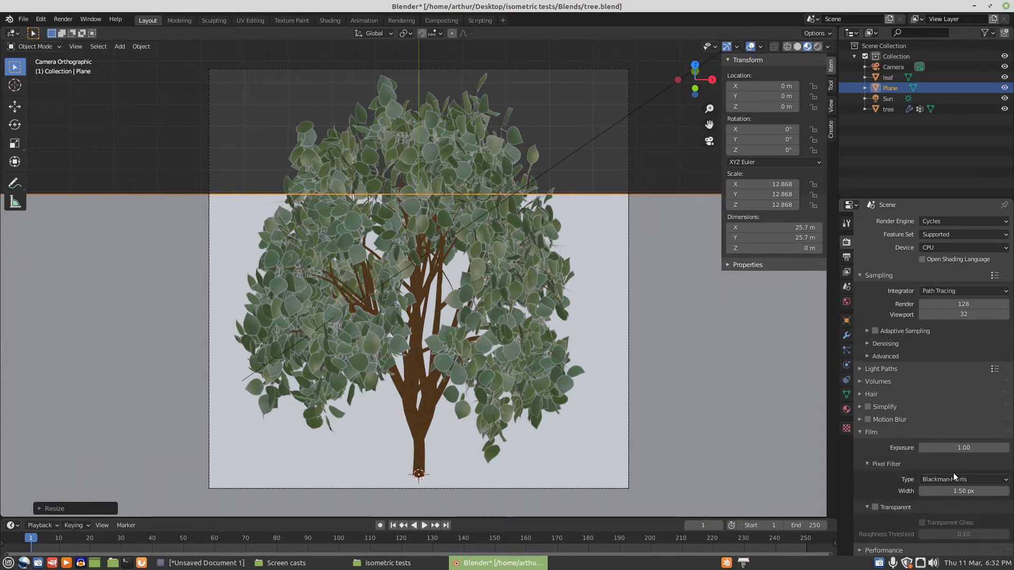
pyautogui.click(875, 508)
# Enable ambient occlusion for the world and render the tree as a still image
pyautogui.click(846, 302)
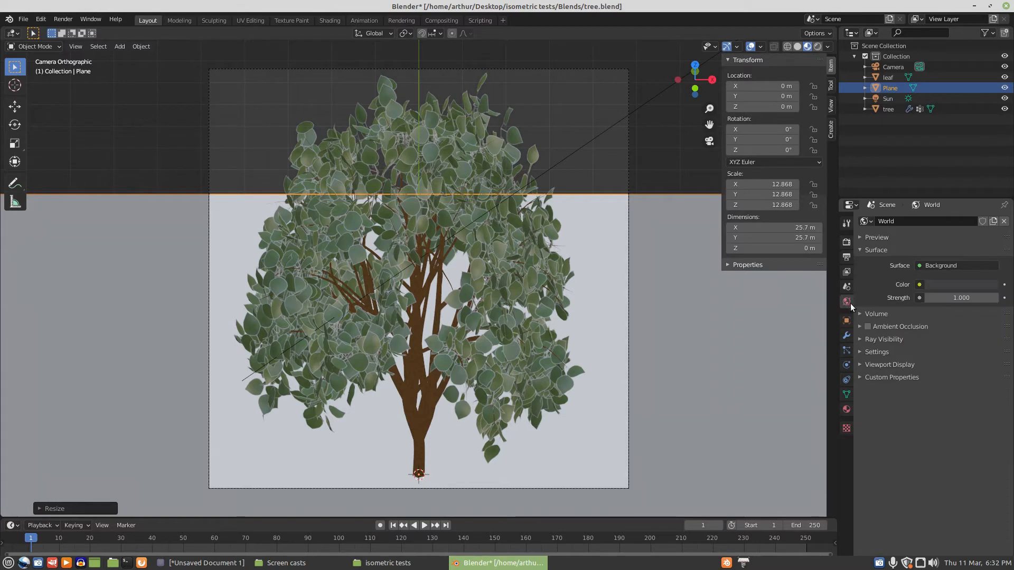
pyautogui.click(867, 327)
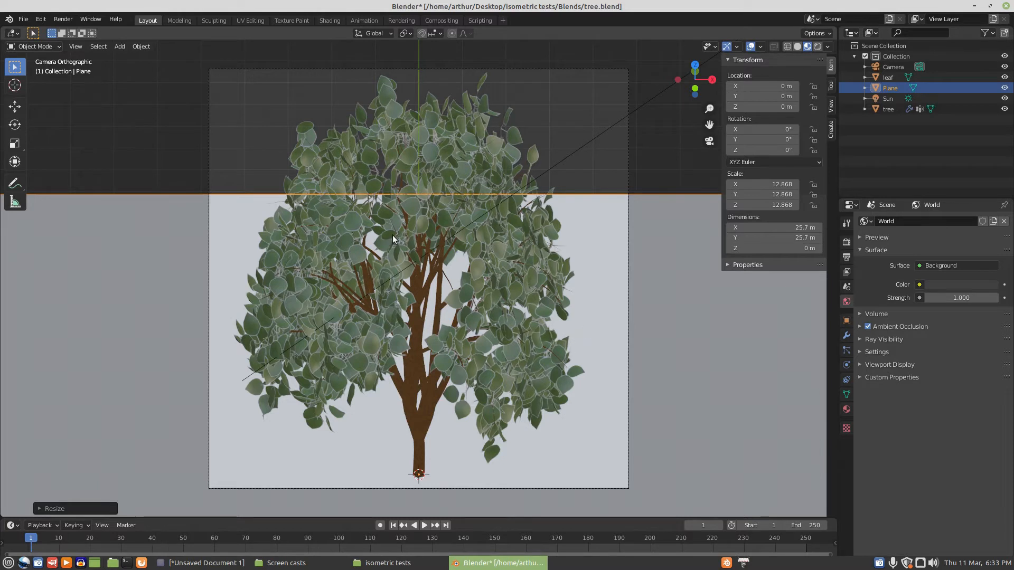
pyautogui.click(66, 23)
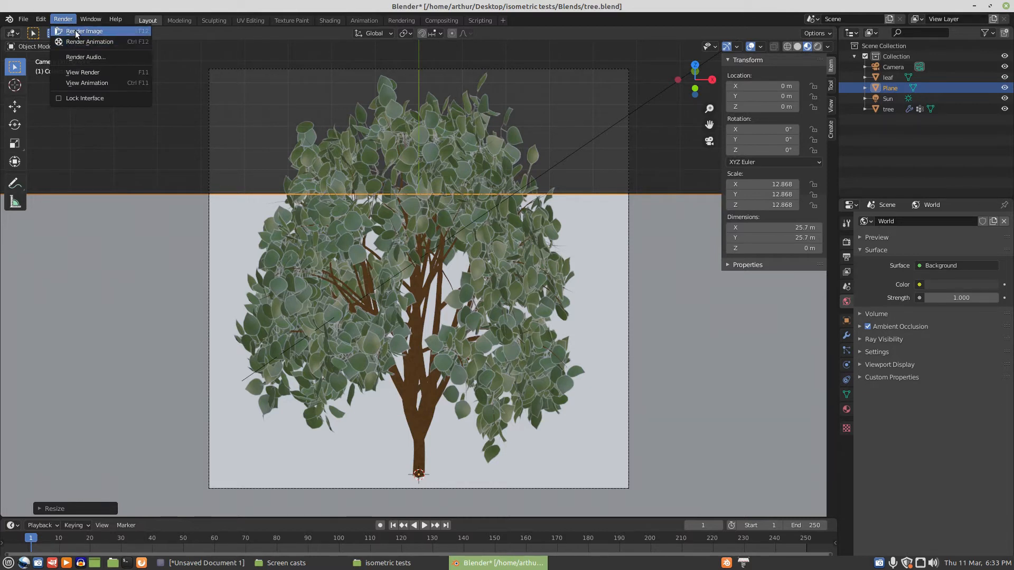
pyautogui.click(76, 33)
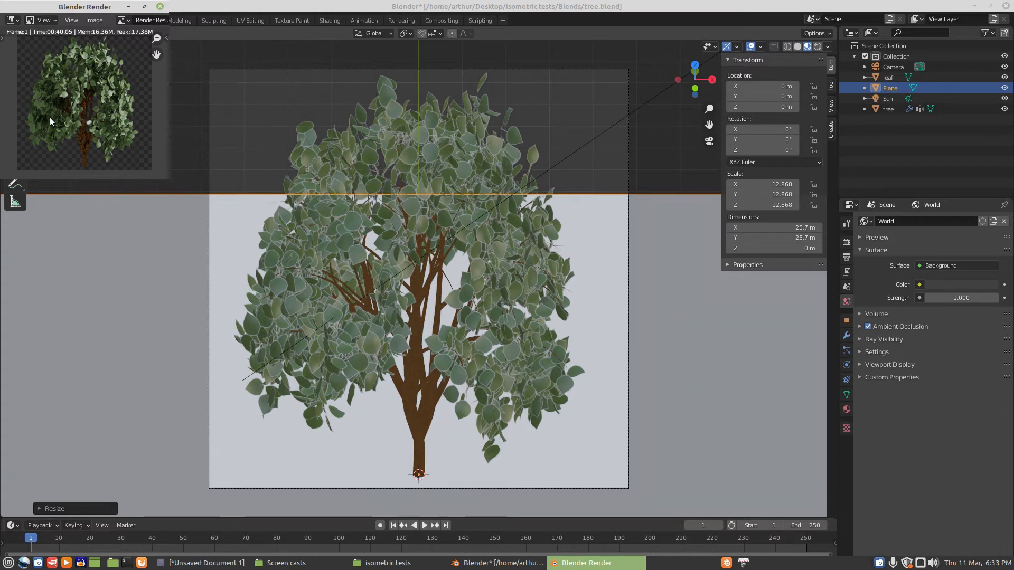
# Save the rendered image as "tree 1.png" in the isometric tests folder on the Desktop
pyautogui.click(96, 22)
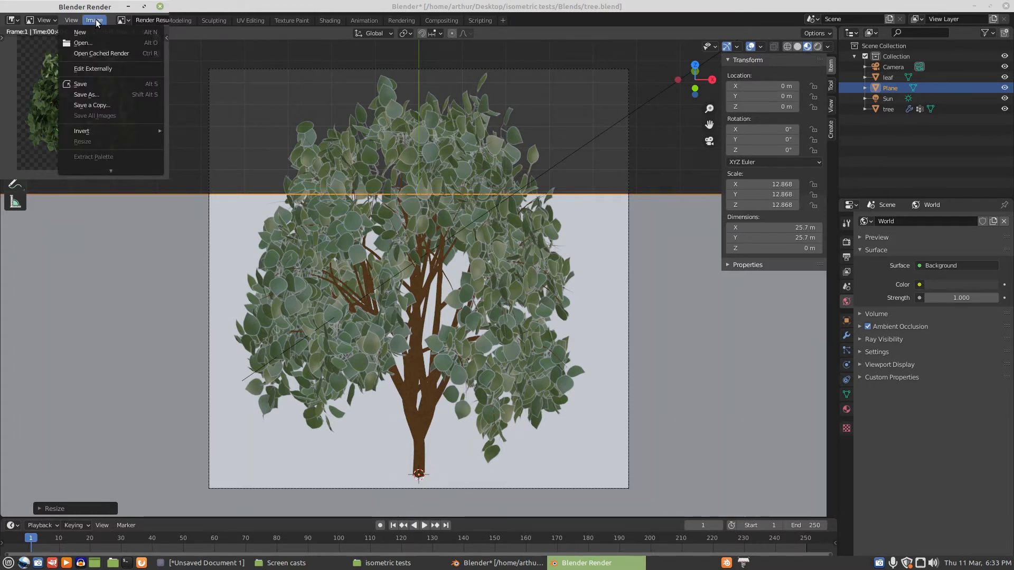
pyautogui.click(106, 95)
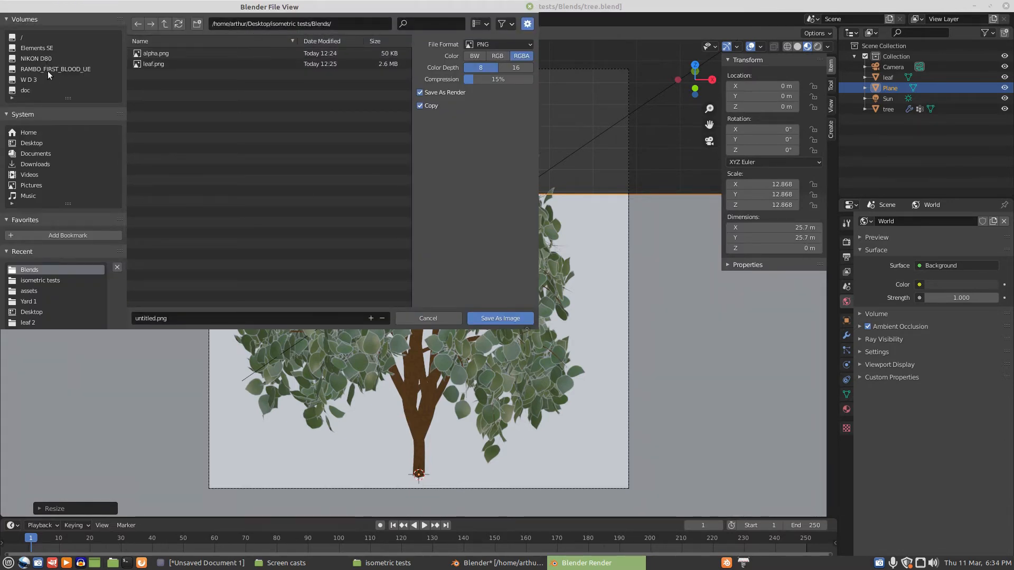
pyautogui.click(34, 143)
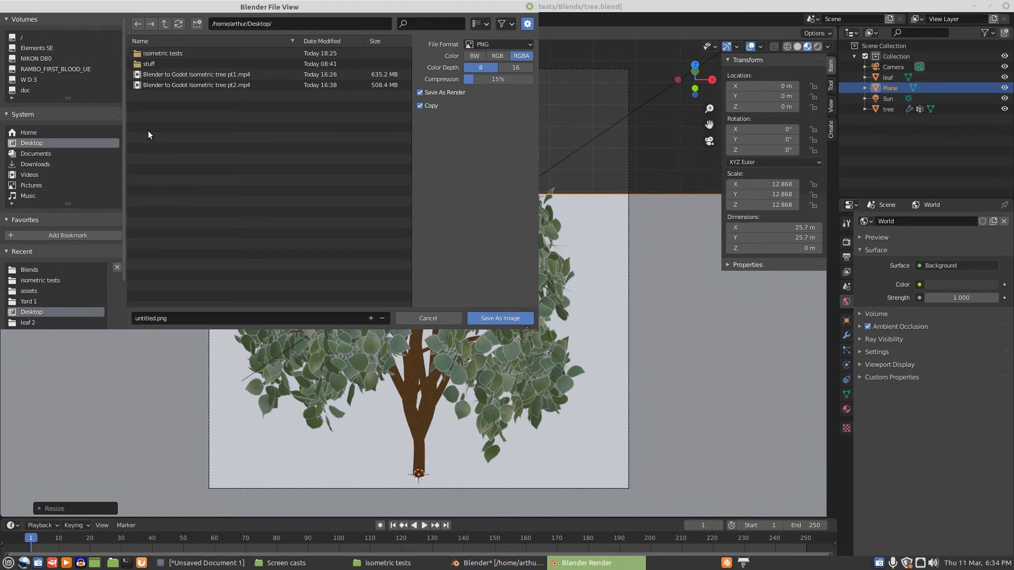
pyautogui.click(153, 53)
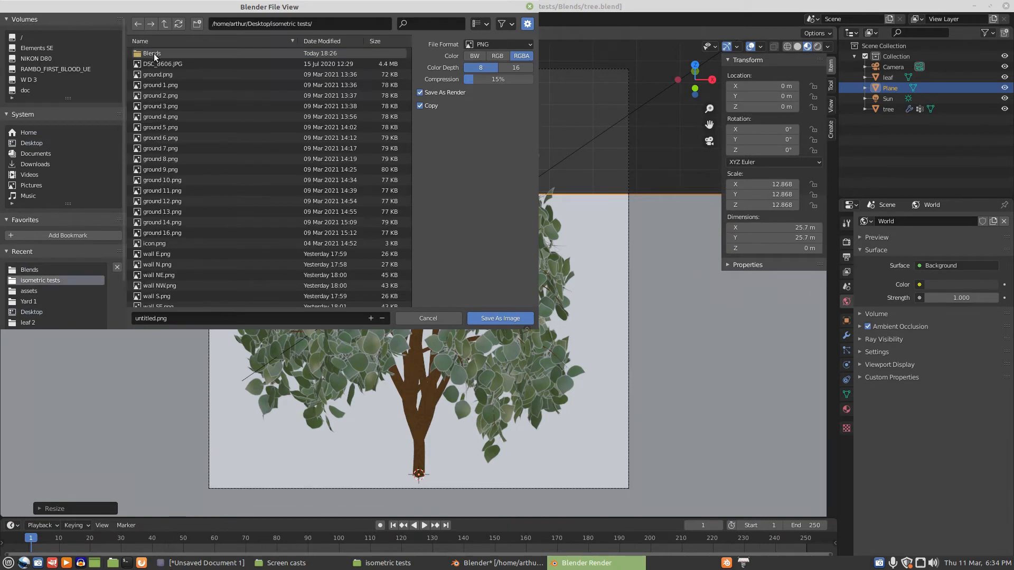
pyautogui.click(151, 320)
pyautogui.click(155, 317)
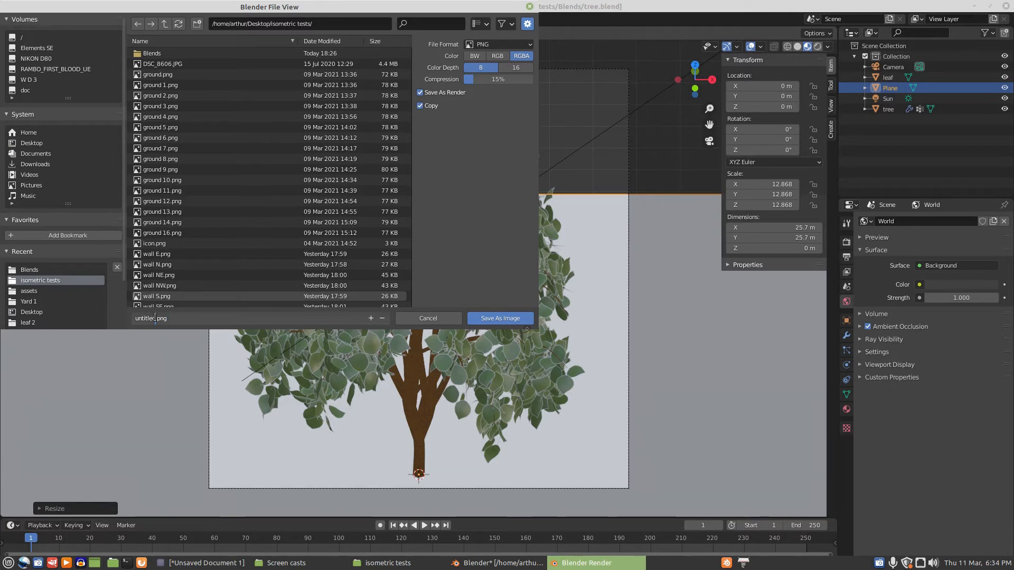
pyautogui.moveTo(155, 317); pyautogui.dragTo(124, 318)
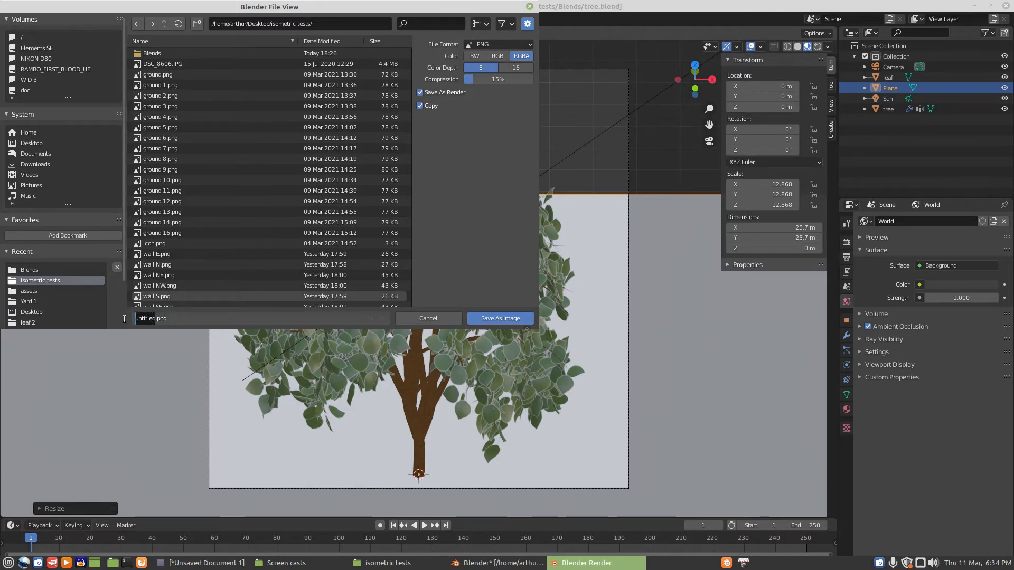
pyautogui.write('tree 1')
pyautogui.click(491, 318)
pyautogui.click(491, 318)
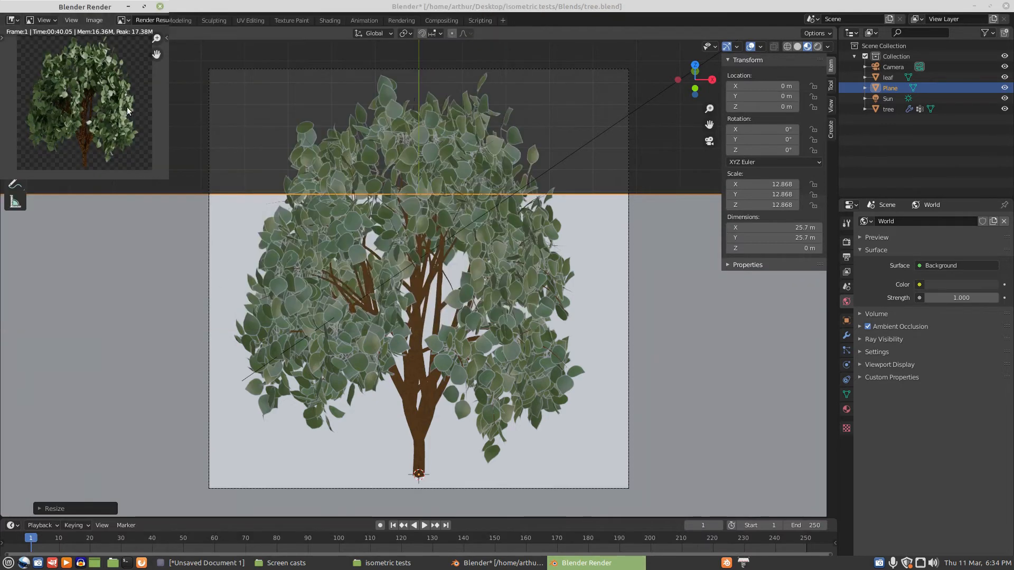
# Save the render again as "tree 1.png" in the assets folder of Tile Test under Documents, and close the render window
pyautogui.click(94, 22)
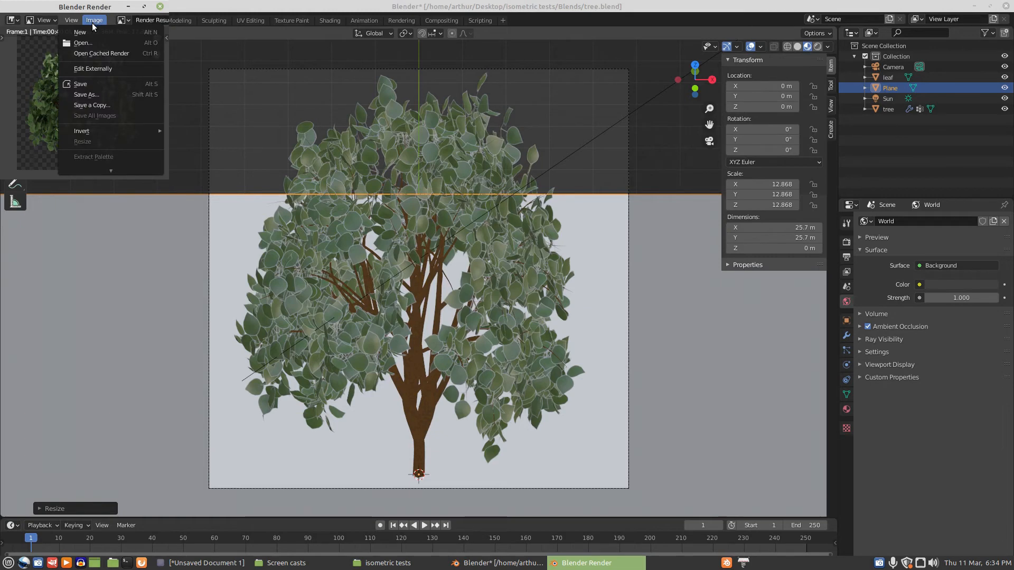
pyautogui.click(87, 95)
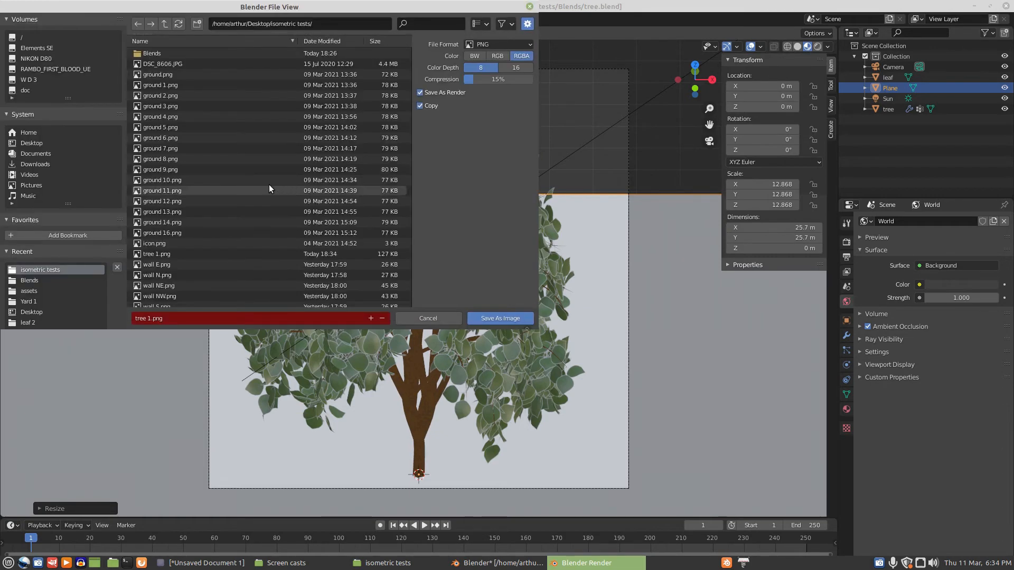
pyautogui.click(39, 151)
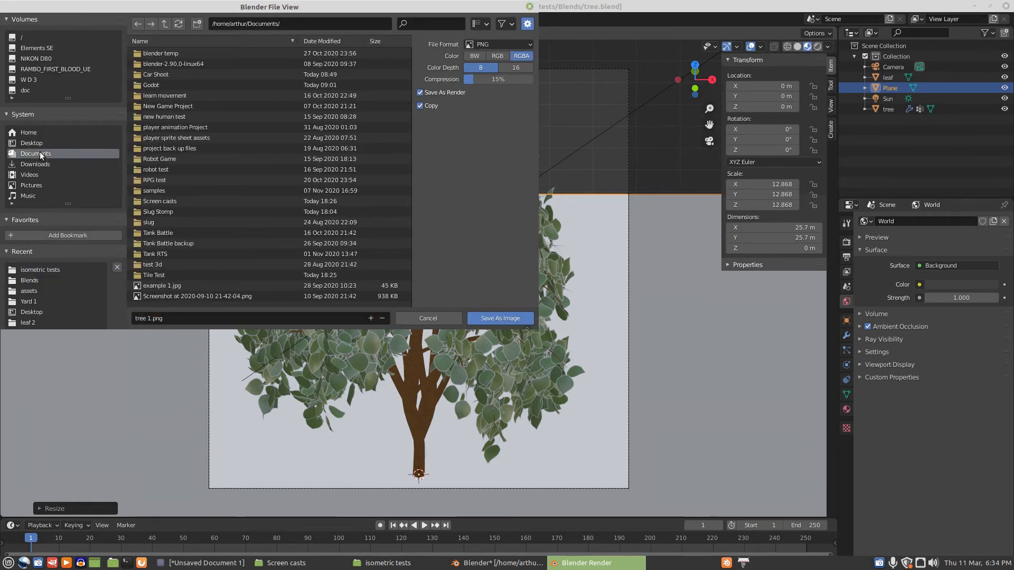
pyautogui.doubleClick(159, 275)
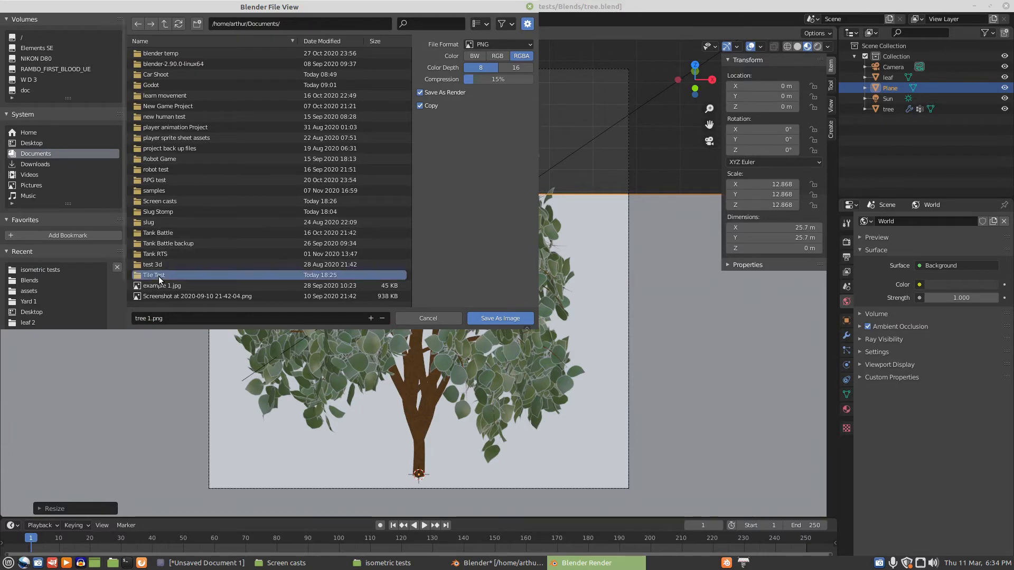
pyautogui.doubleClick(155, 54)
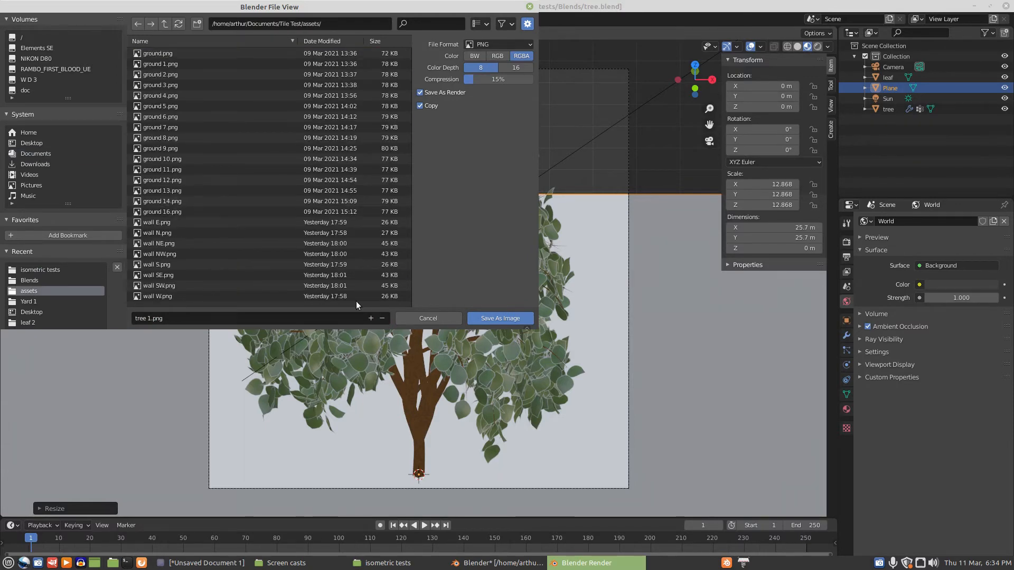
pyautogui.click(499, 317)
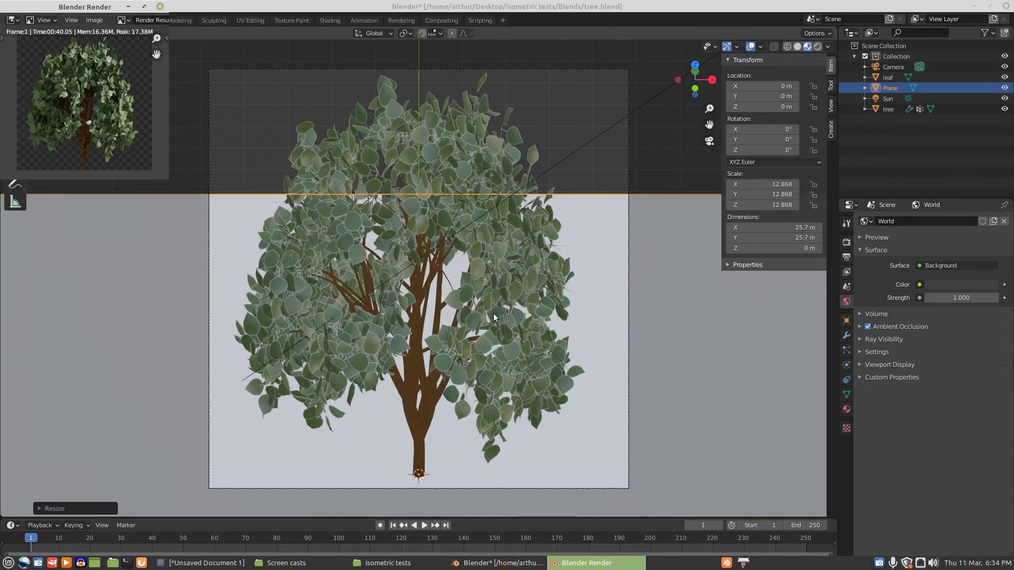
pyautogui.click(160, 7)
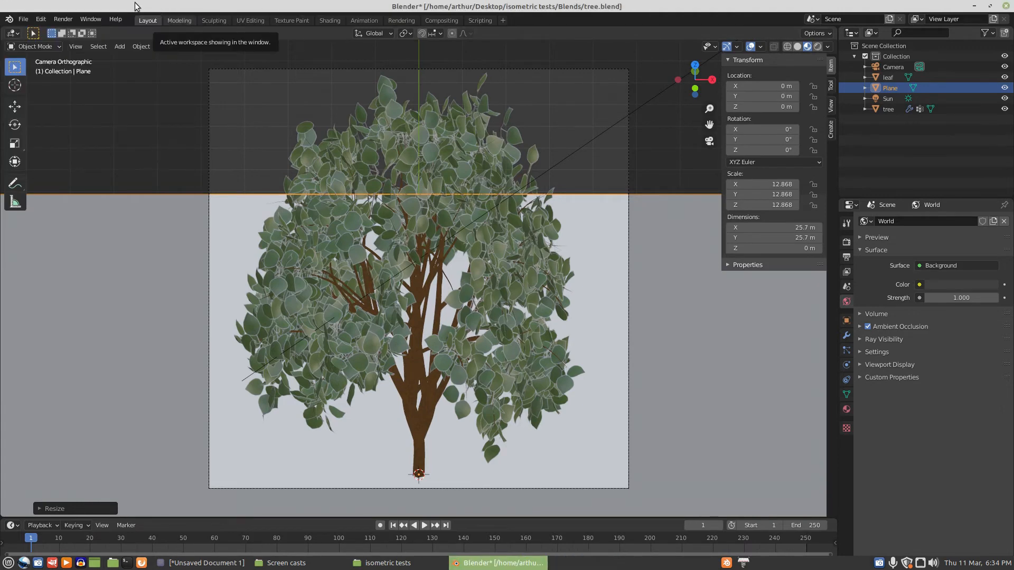
# Save the scene over the existing tree.blend in the Blends folder
pyautogui.click(23, 19)
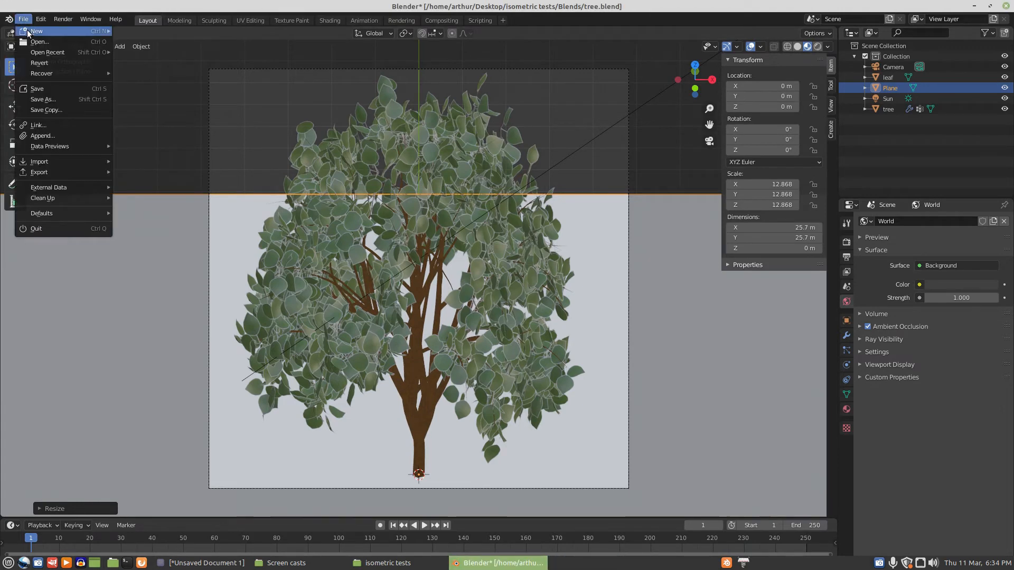
pyautogui.click(46, 101)
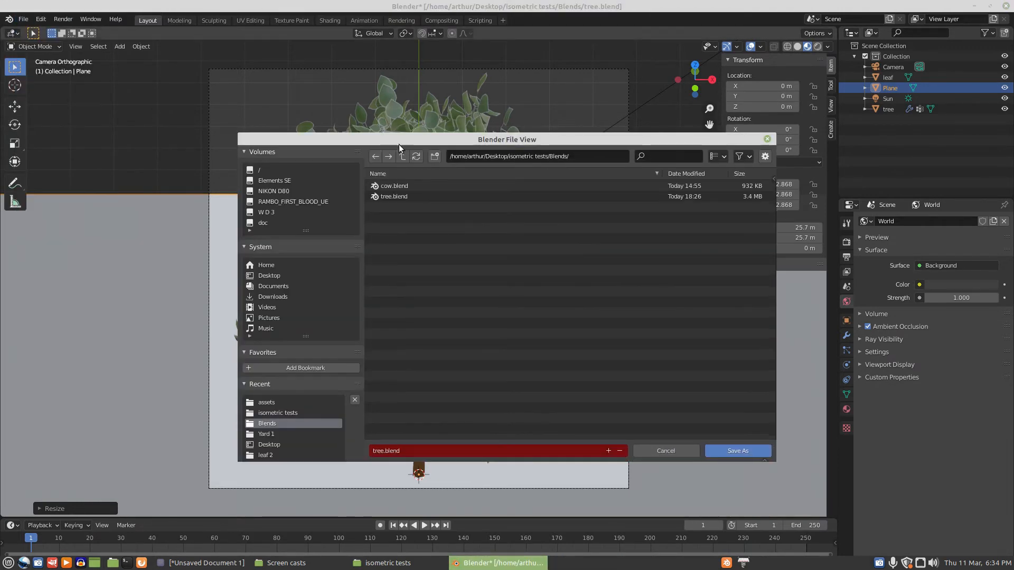
pyautogui.doubleClick(393, 200)
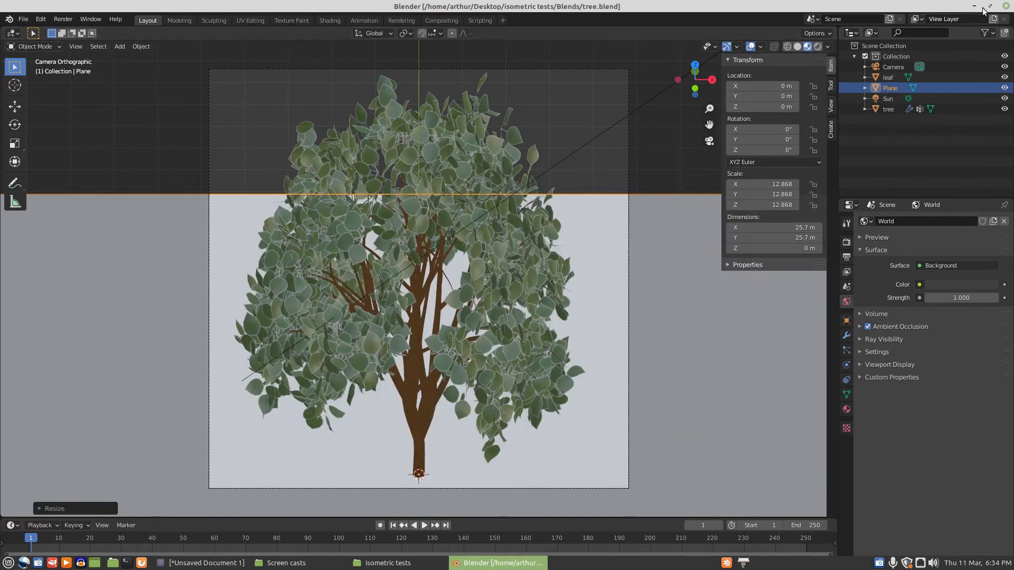
# Close Blender, switch to Godot and open test scene.tscn in the Tile Test project, with the assets folder expanded to show tree 1.png
pyautogui.click(1004, 9)
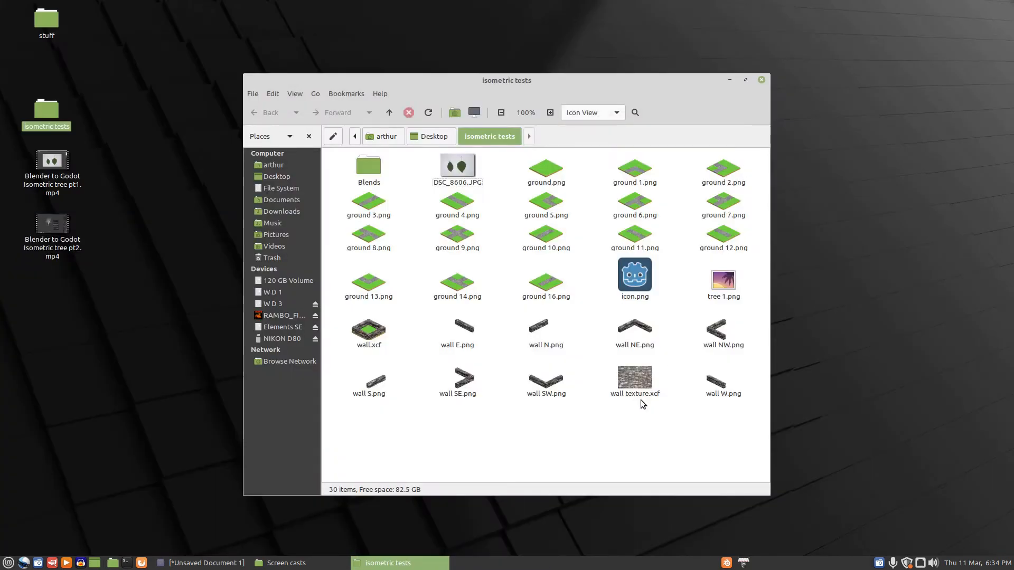
pyautogui.click(743, 563)
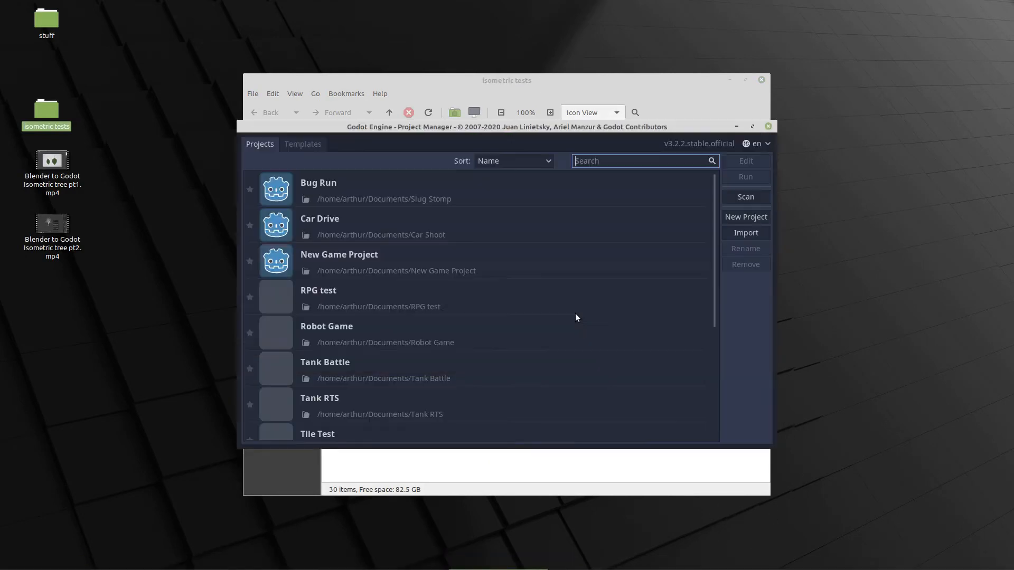
pyautogui.click(328, 435)
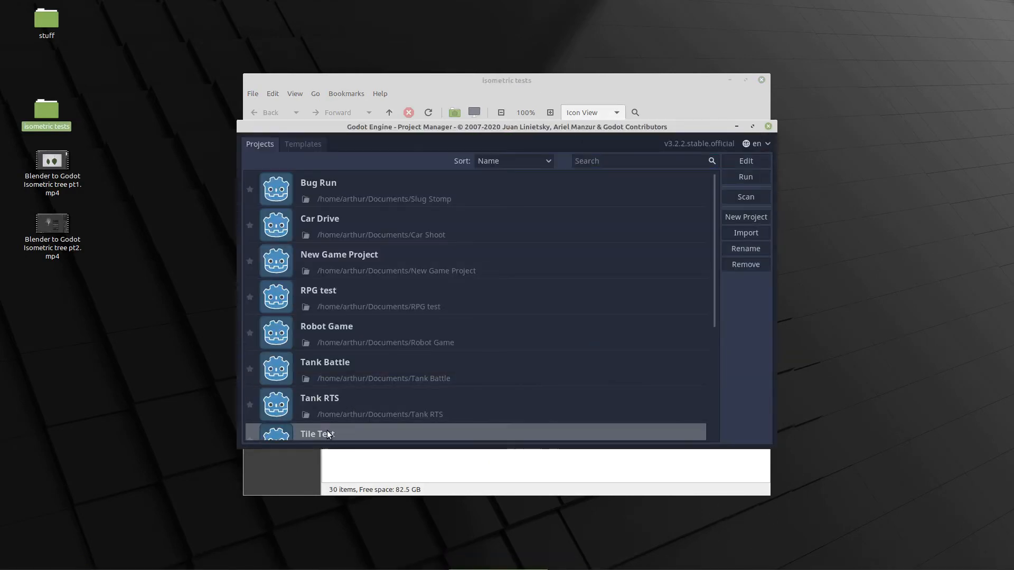
pyautogui.doubleClick(325, 429)
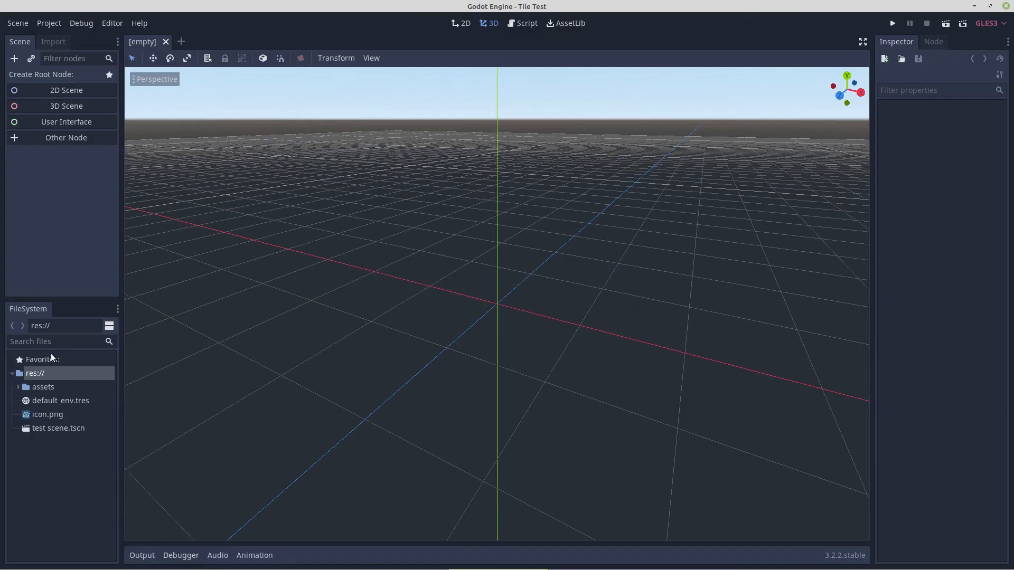
pyautogui.doubleClick(41, 430)
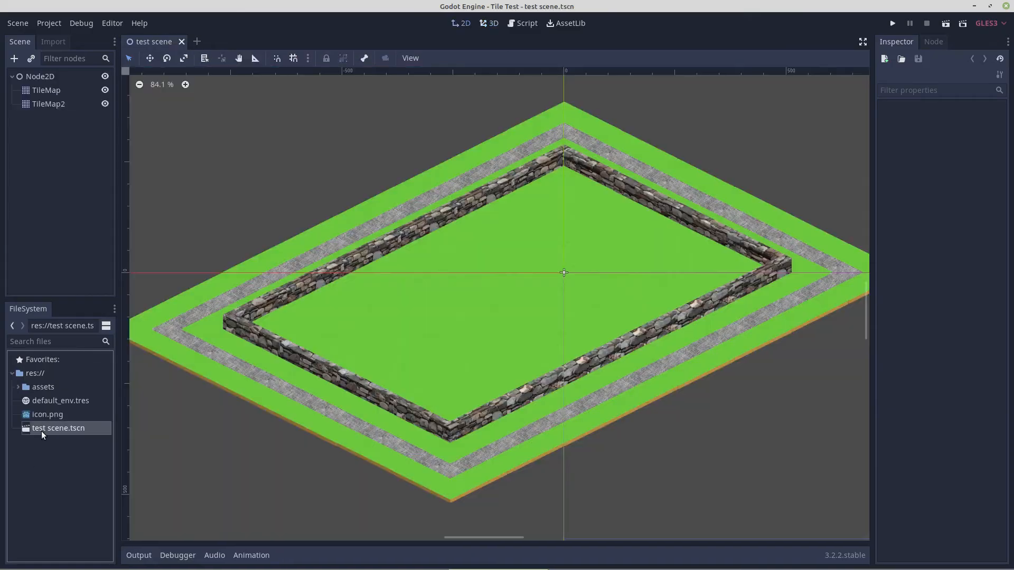
pyautogui.click(19, 387)
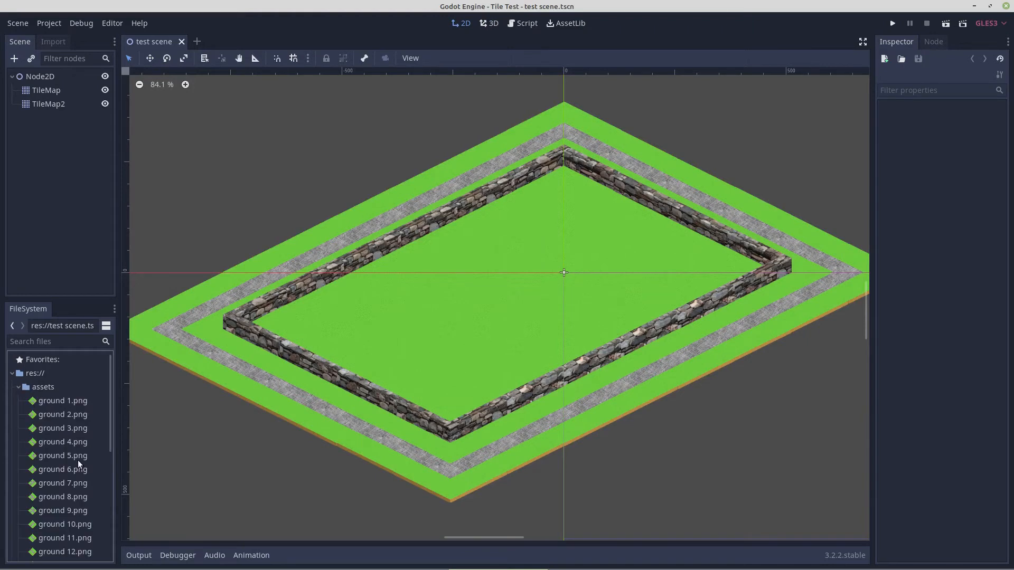
pyautogui.scroll(-5, 78, 460)
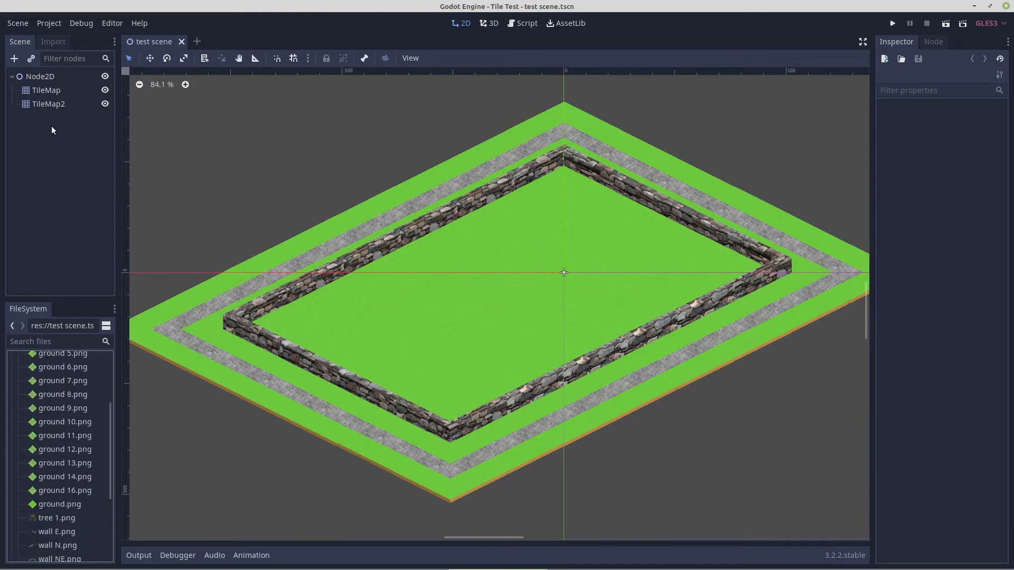
# Add another TileMap node as a child of the root Node2D
pyautogui.rightClick(36, 75)
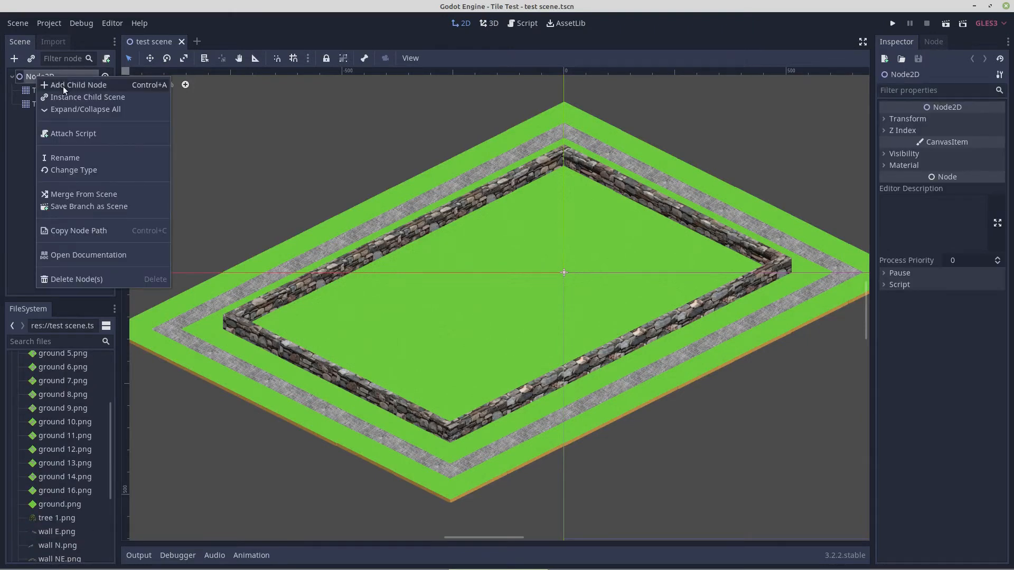
pyautogui.click(62, 86)
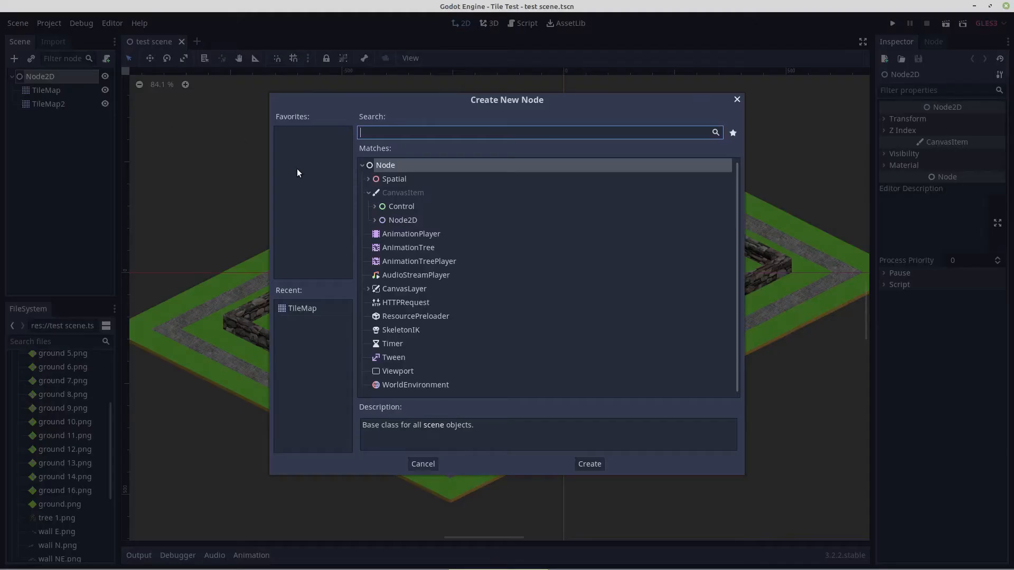
pyautogui.doubleClick(296, 307)
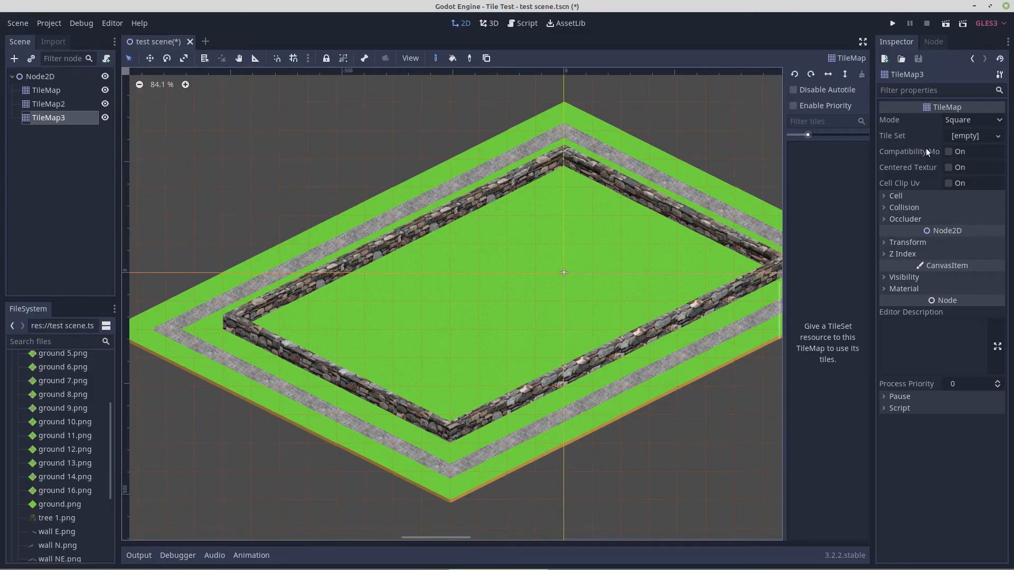
# Set the new tile map's cell size to 256 by 128 and its mode to Isometric
pyautogui.click(885, 195)
pyautogui.click(958, 209)
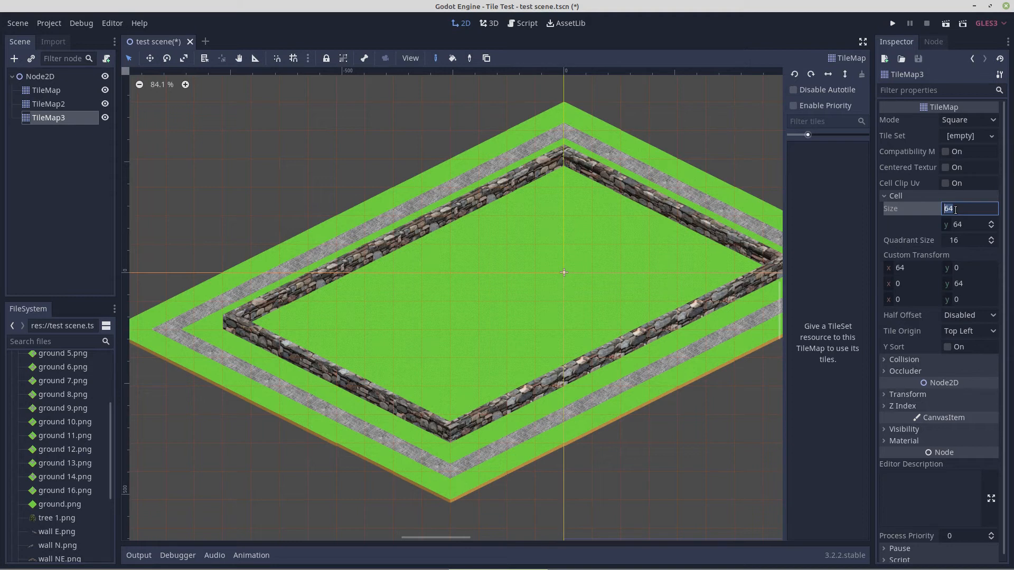
pyautogui.write('256')
pyautogui.click(962, 225)
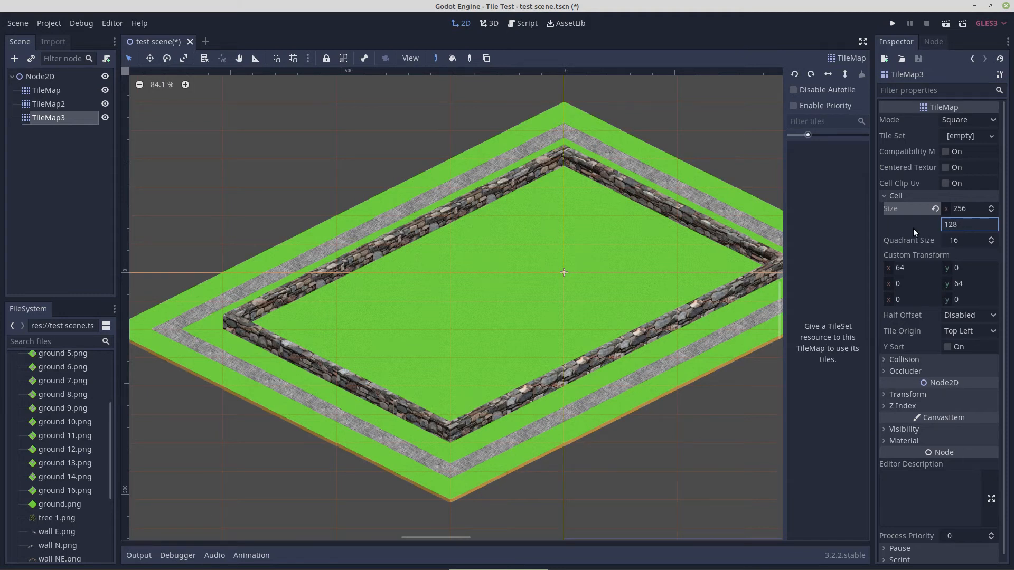
pyautogui.write('128')
pyautogui.press('Return')
pyautogui.click(950, 121)
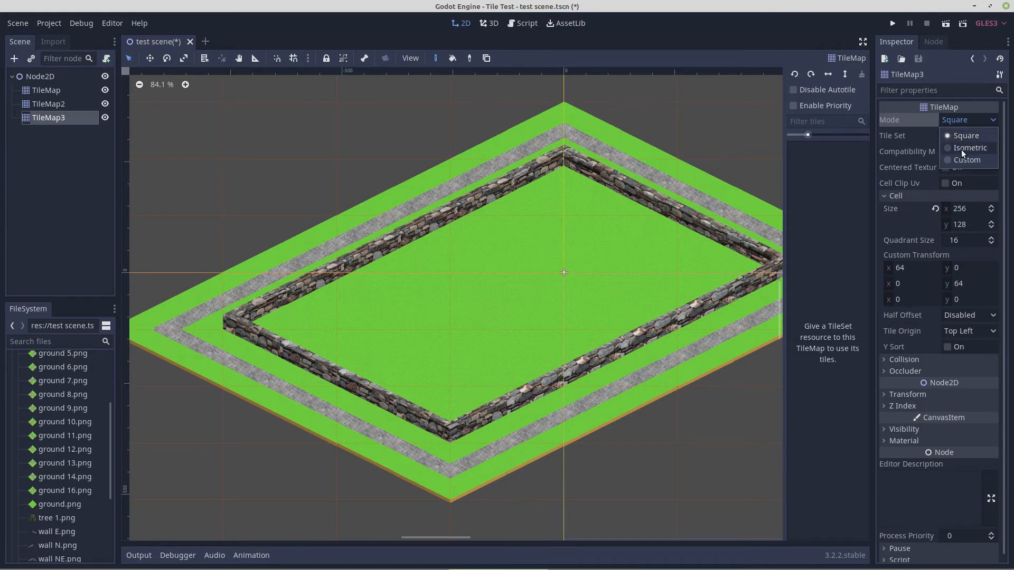
pyautogui.click(962, 153)
# Create a new TileSet for the third tile map and open it in an enlarged tile set editor
pyautogui.click(969, 139)
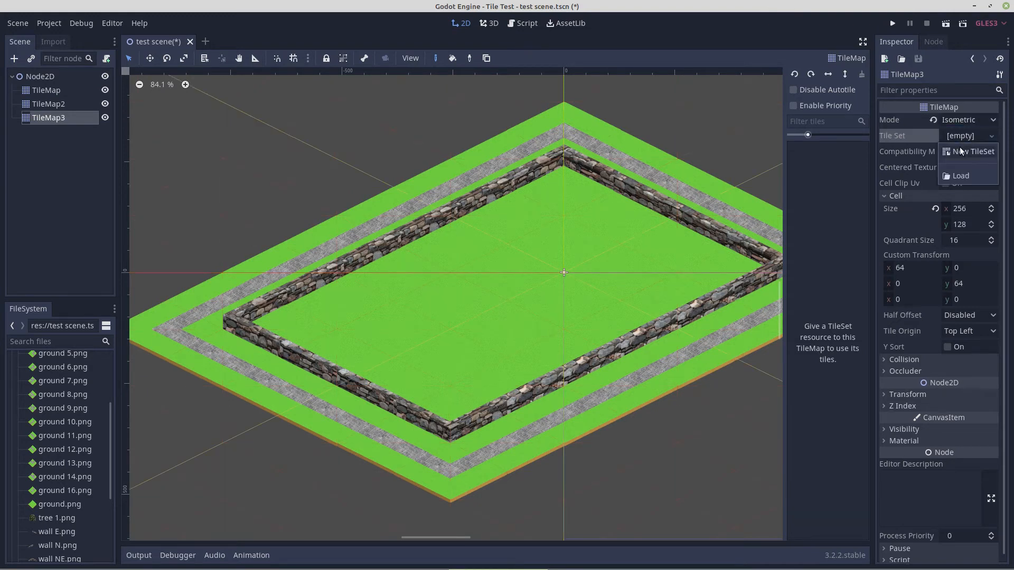
pyautogui.click(961, 152)
pyautogui.click(961, 136)
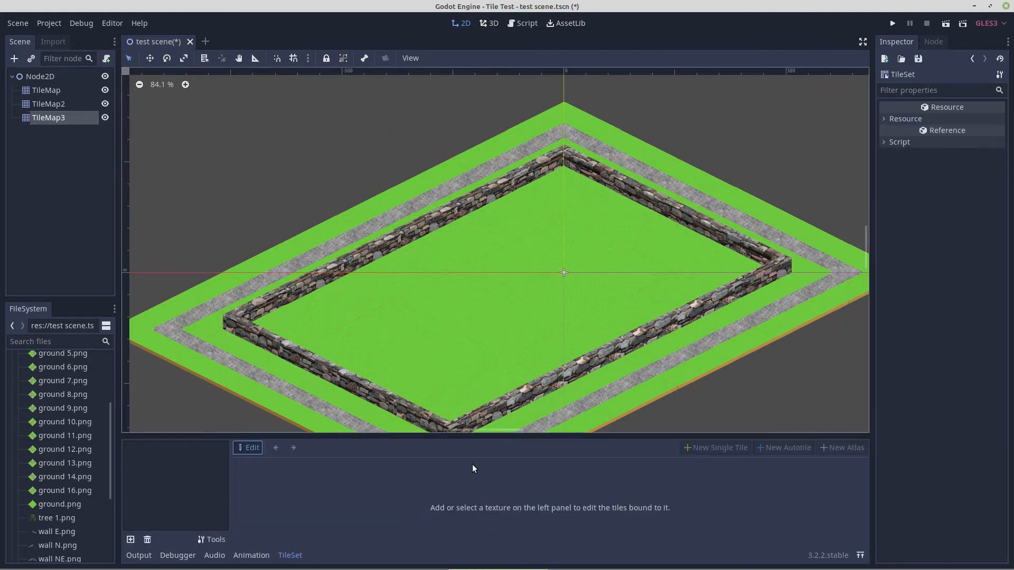
pyautogui.moveTo(477, 435); pyautogui.dragTo(477, 249)
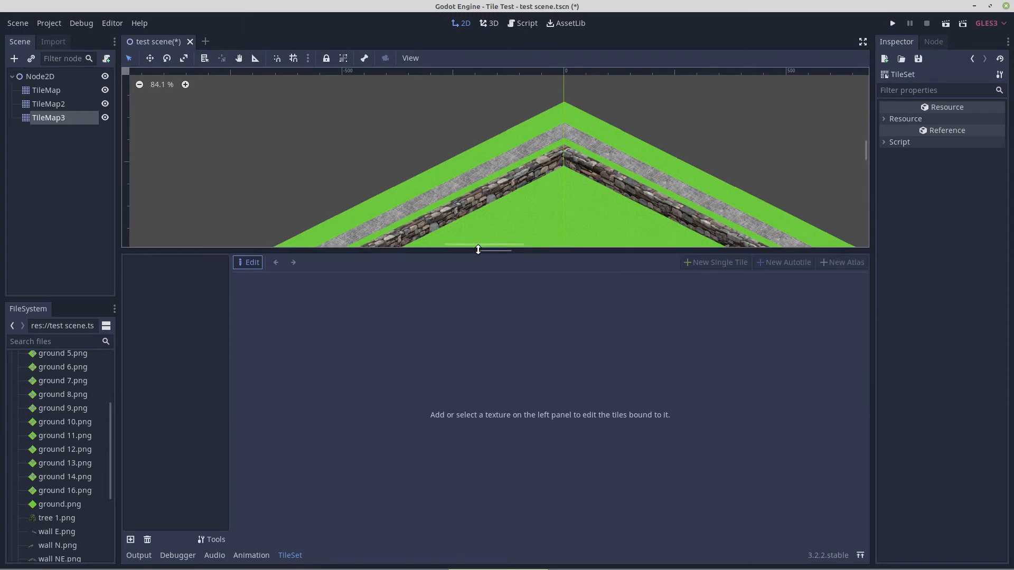
# Add tree 1.png to the tile set and define a single tile whose region covers the whole tree image
pyautogui.moveTo(52, 519); pyautogui.dragTo(209, 331)
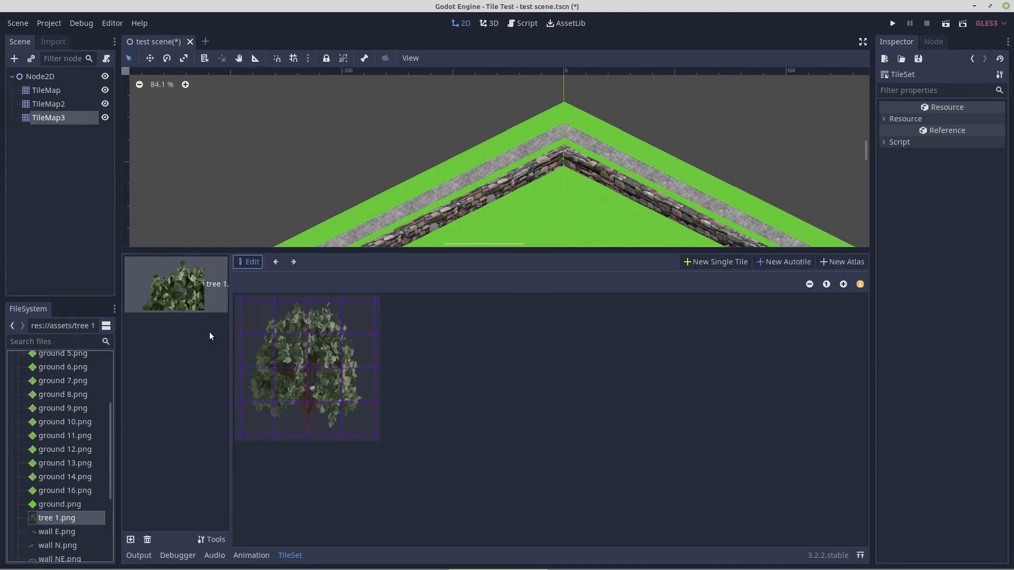
pyautogui.click(703, 262)
pyautogui.moveTo(243, 322); pyautogui.dragTo(353, 435)
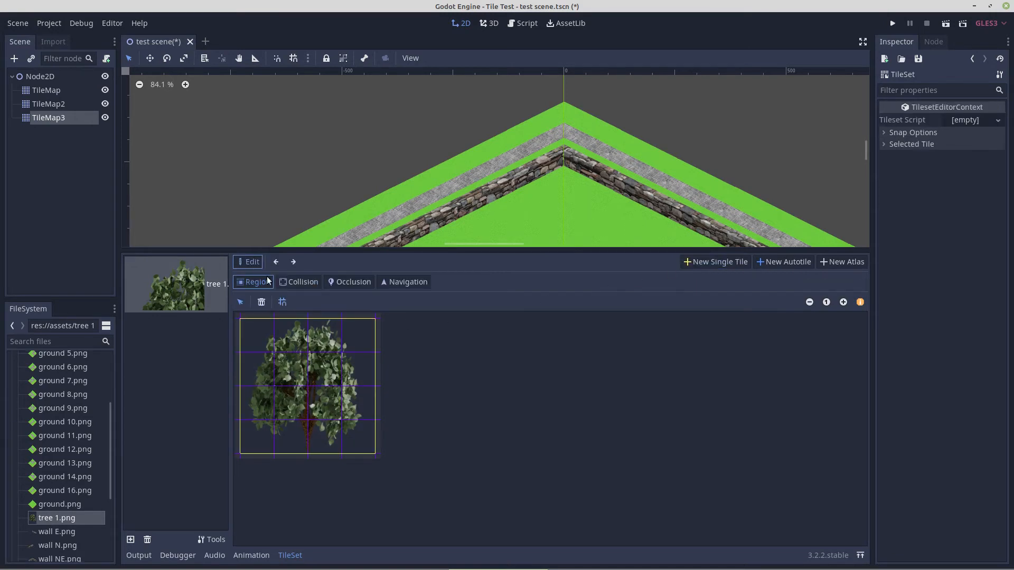
# Paint three trees inside the stone wall on TileMap3, replacing the one overlapping the lower-left wall with one nearer the middle
pyautogui.click(50, 118)
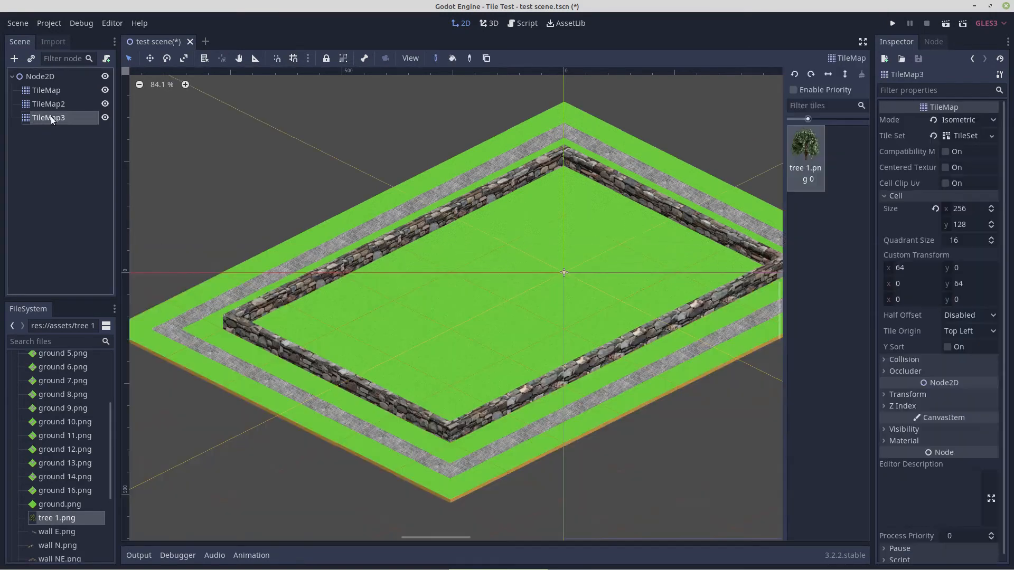
pyautogui.click(434, 220)
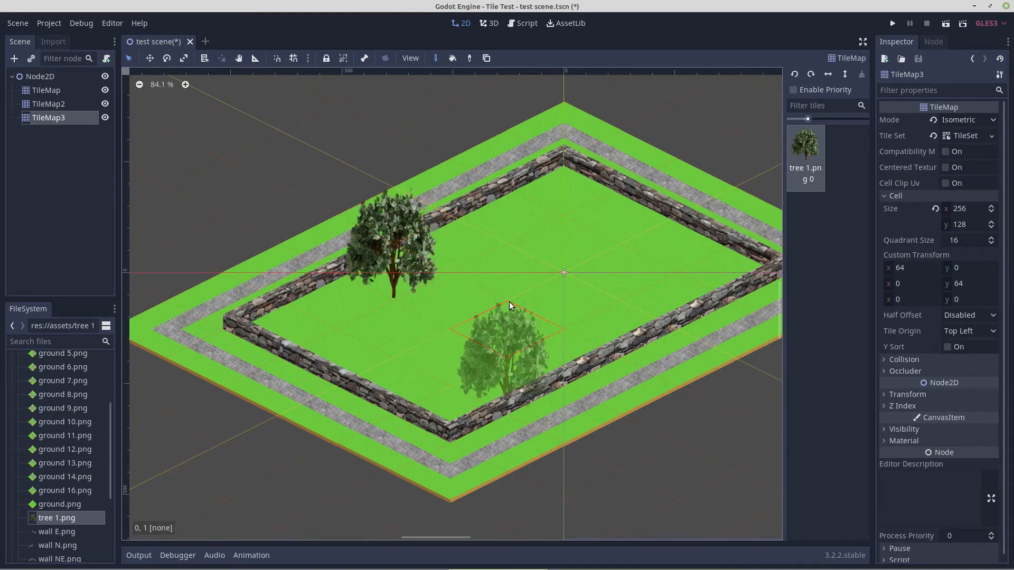
pyautogui.click(571, 185)
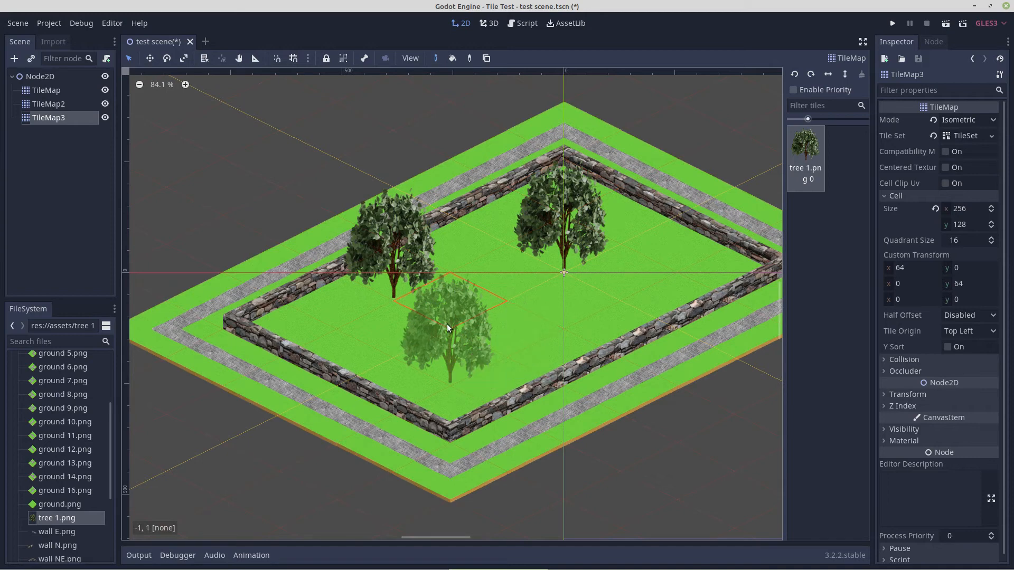
pyautogui.click(414, 335)
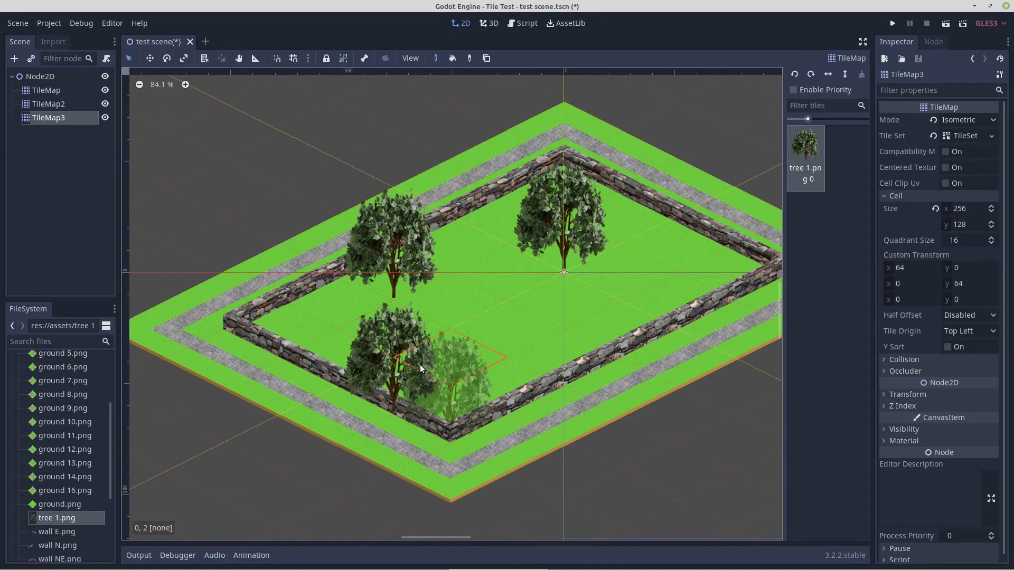
pyautogui.rightClick(396, 350)
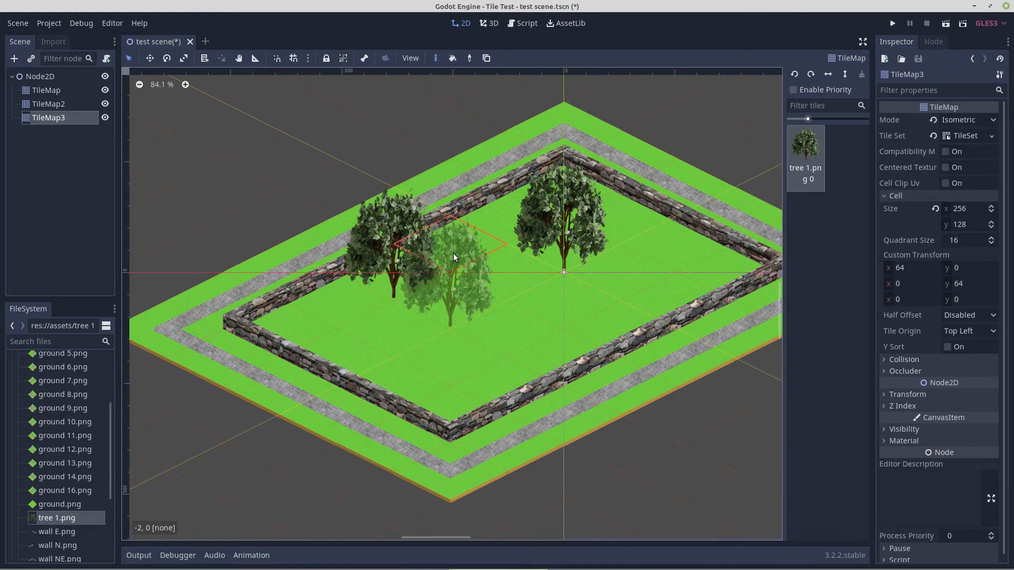
pyautogui.click(454, 301)
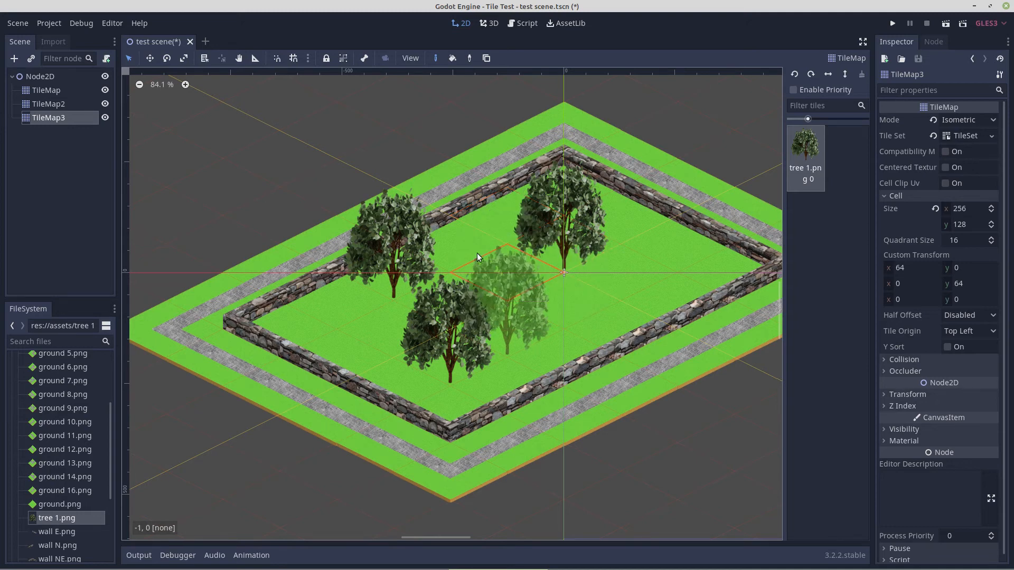
# Select the root Node2D and save the test scene
pyautogui.click(36, 78)
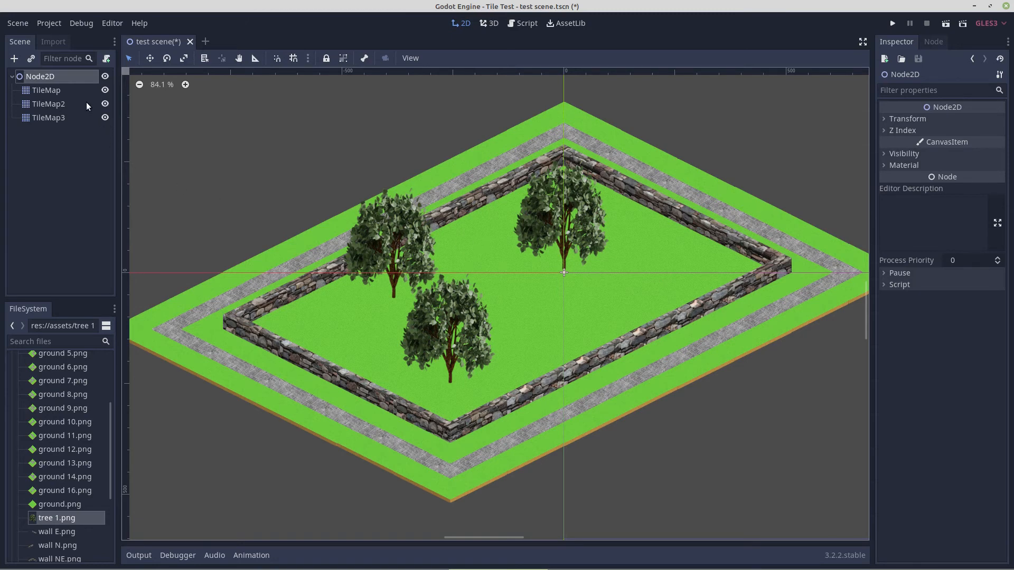
pyautogui.click(21, 22)
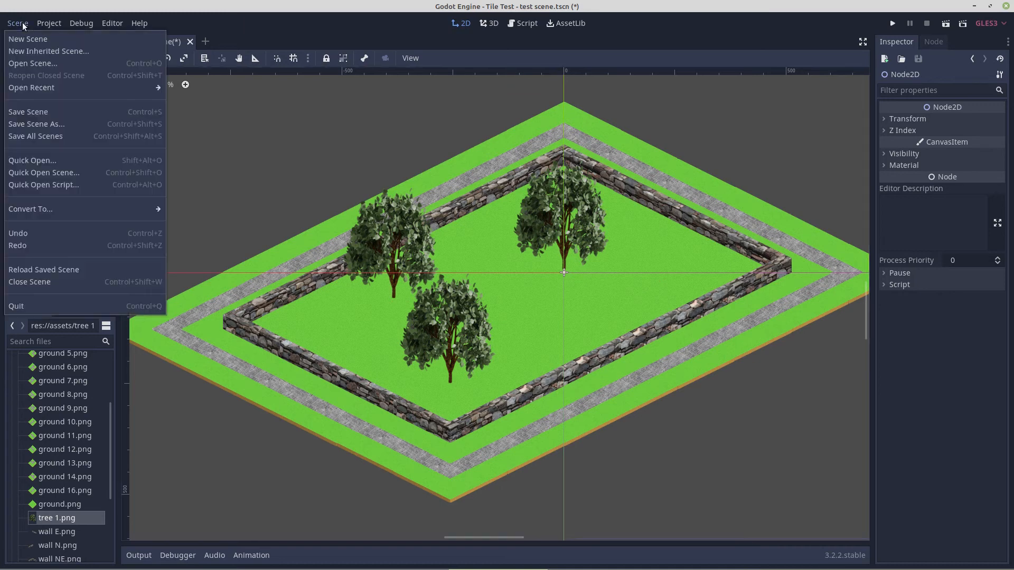
pyautogui.click(32, 115)
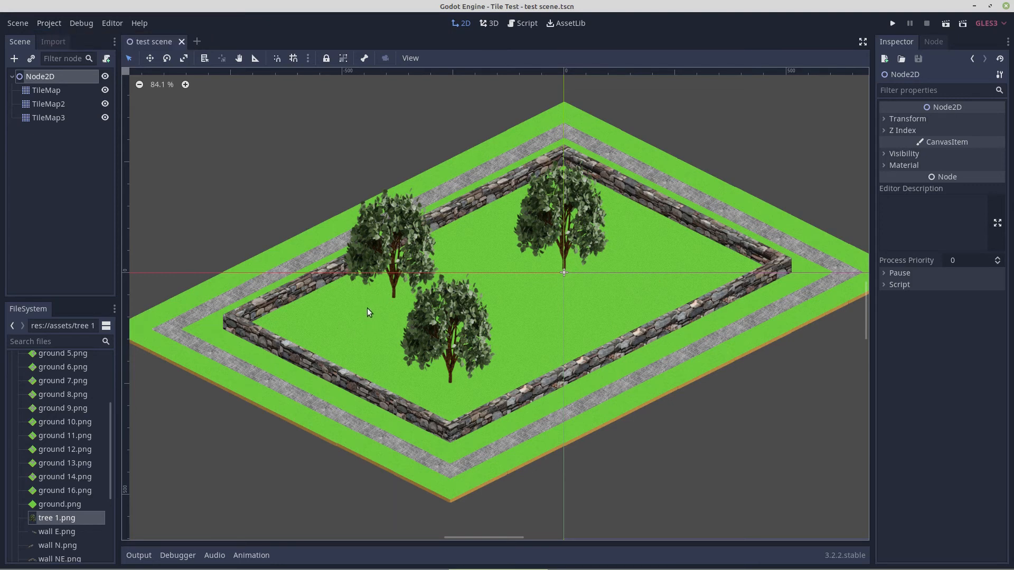
# Quit to the project list and open the Bug Run project
pyautogui.click(43, 27)
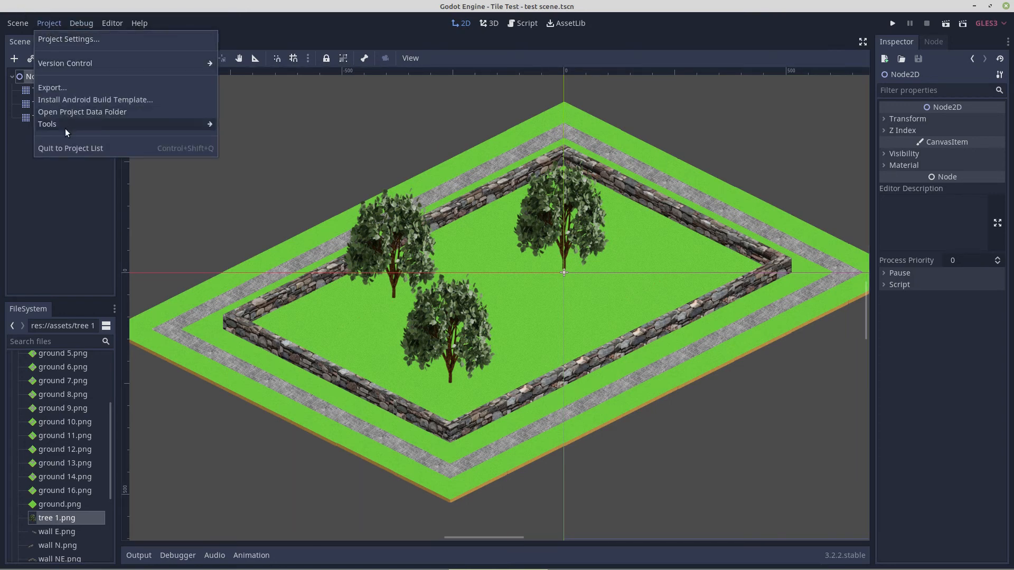
pyautogui.click(68, 149)
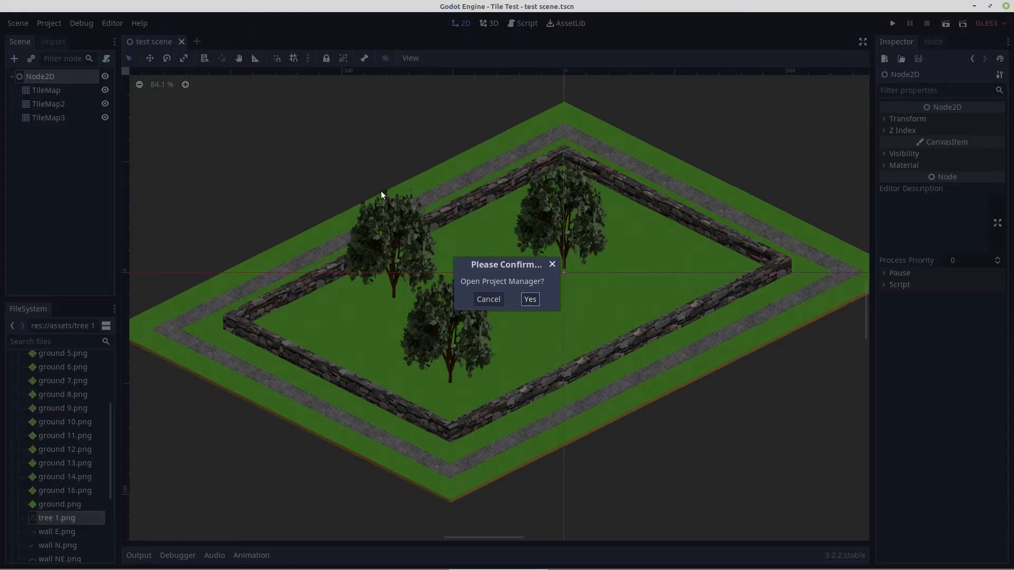
pyautogui.click(530, 300)
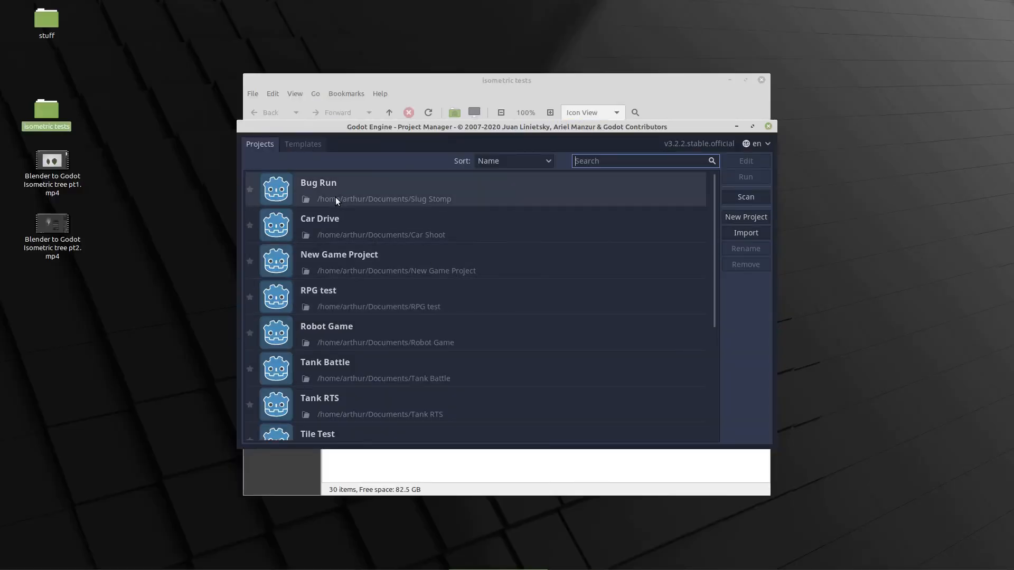
pyautogui.doubleClick(321, 181)
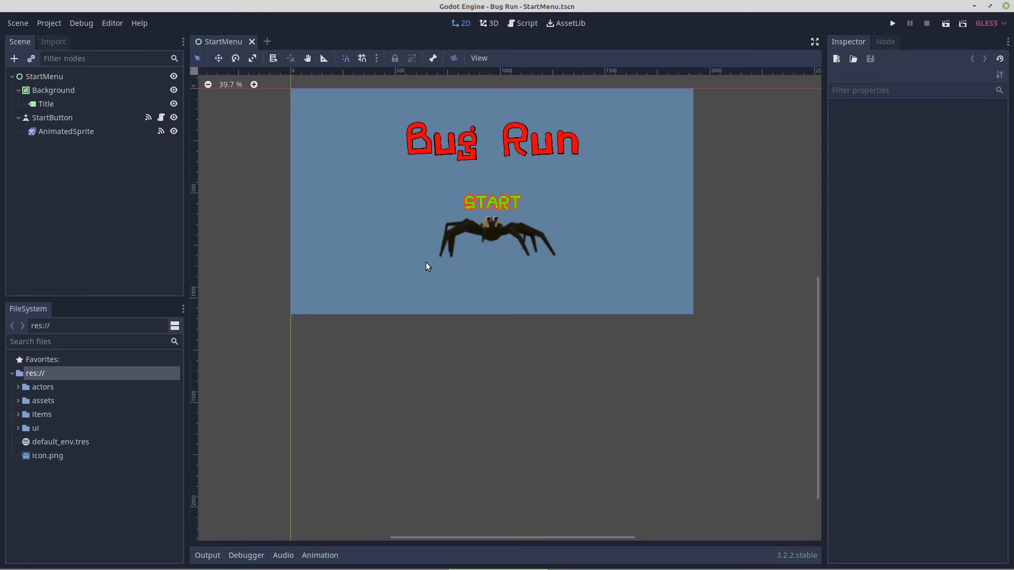
# Test-run the StartMenu scene and close it, then run the whole Bug Run project and try the game level
pyautogui.click(945, 24)
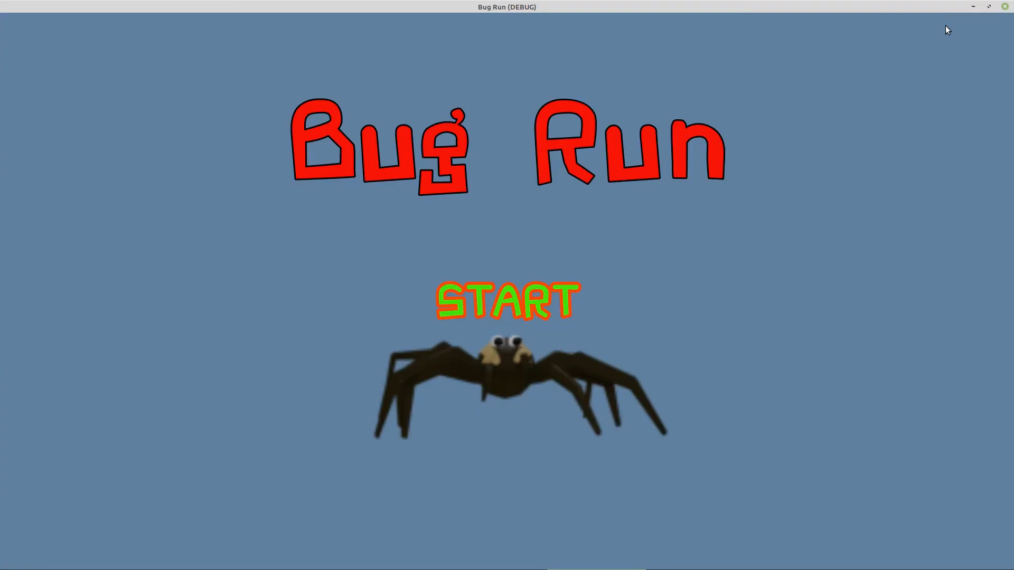
pyautogui.click(1004, 6)
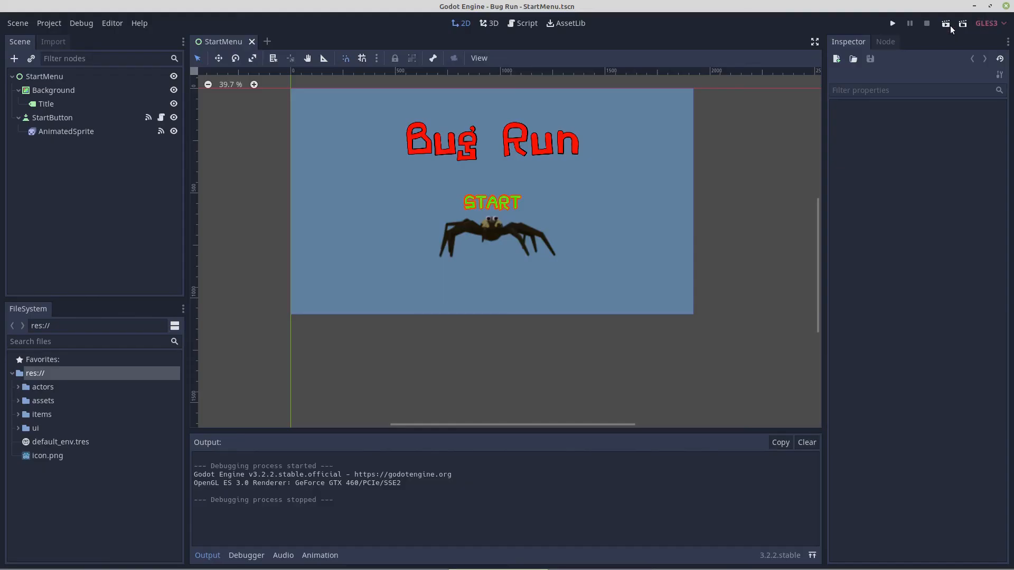
pyautogui.click(892, 24)
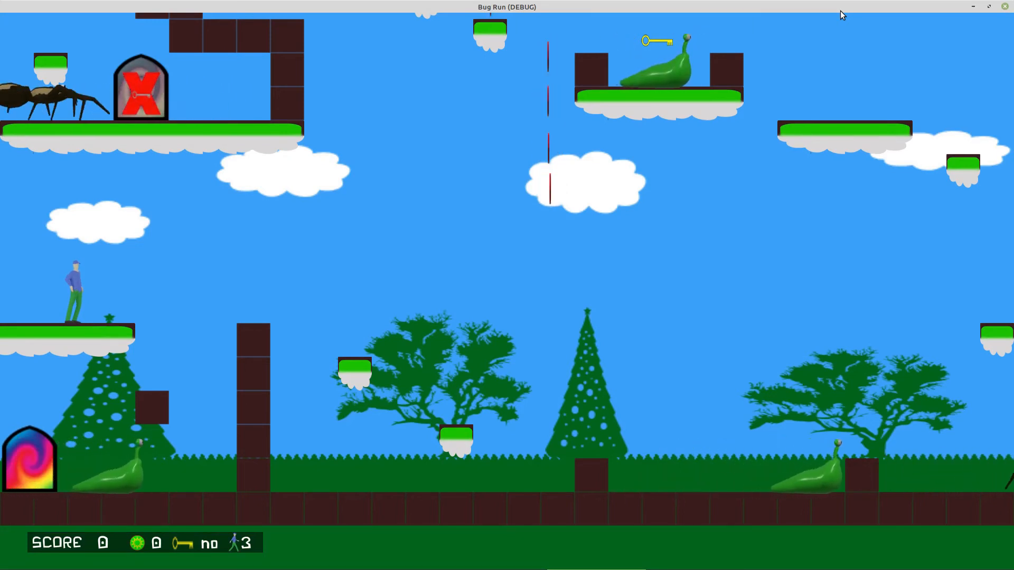
pyautogui.press('space')
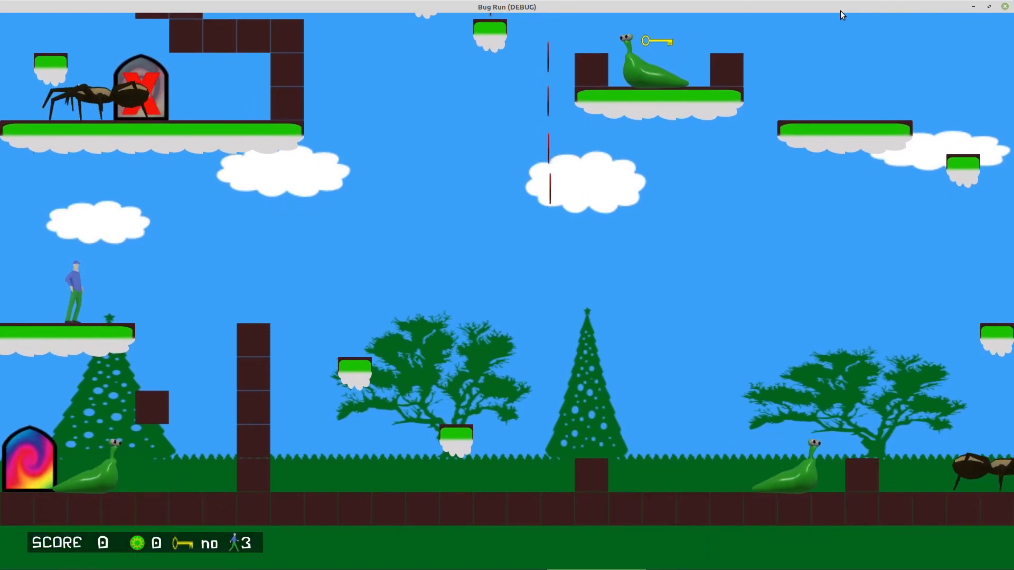
# Move the player off the starting platform, over the tall block column, and along the ground to the short block by the narrow Christmas tree
pyautogui.press('space')
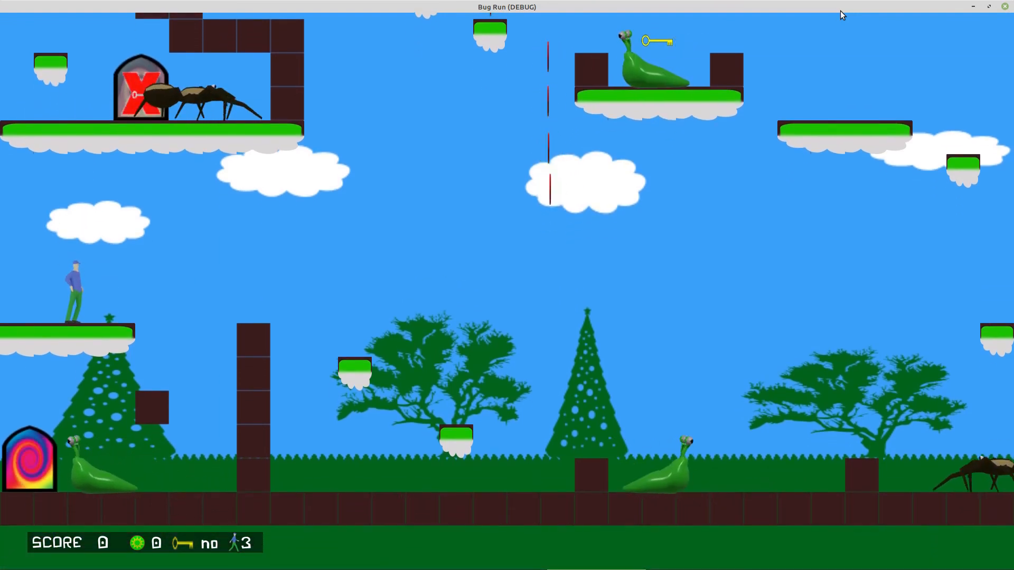
pyautogui.press('Right')
pyautogui.press('Right')
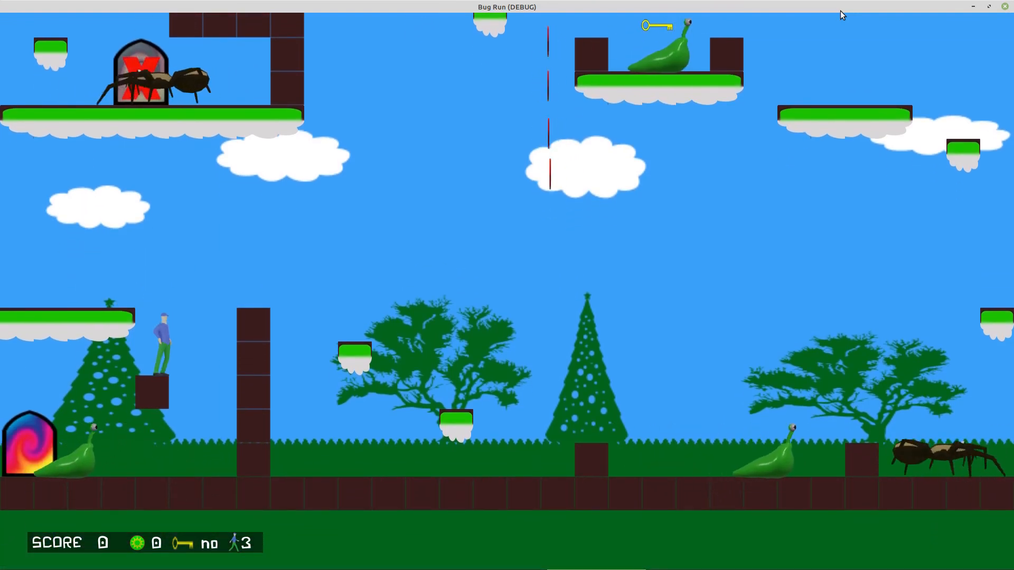
pyautogui.press('space')
pyautogui.press('Right')
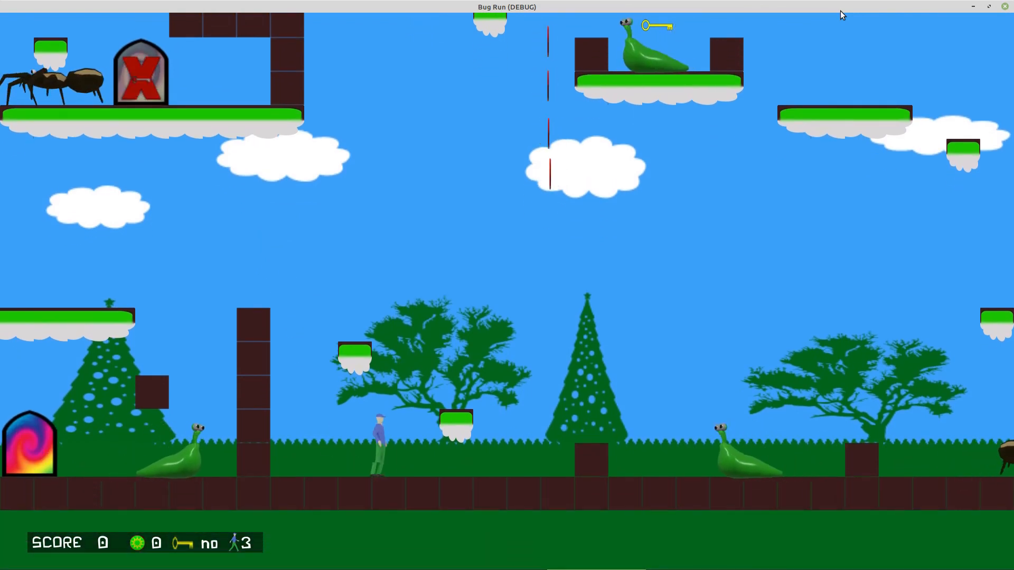
pyautogui.press('Down')
pyautogui.press('Right')
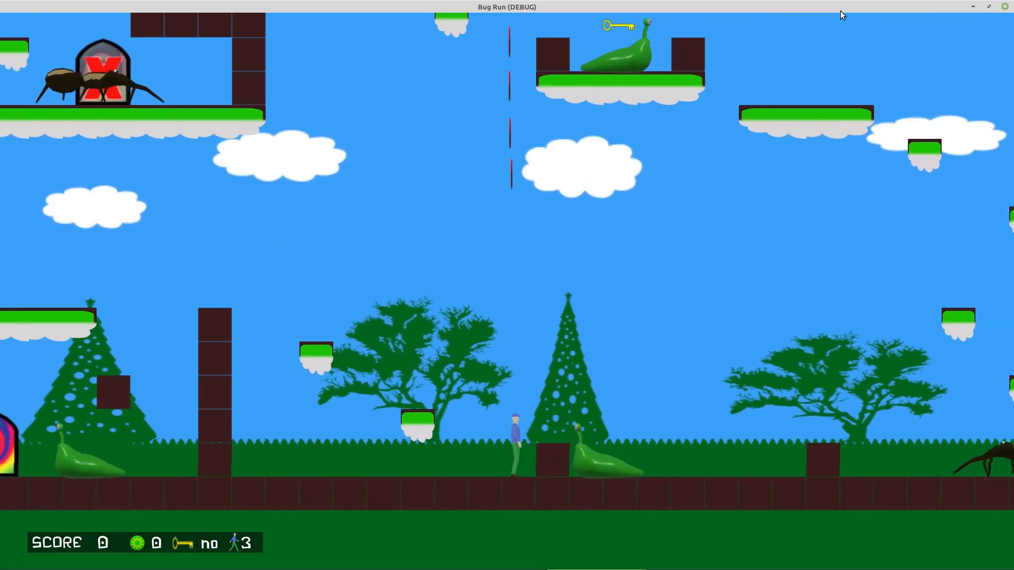
# Back the player away from the short block, then jump over it onto the green slug on the far side
pyautogui.press('Left')
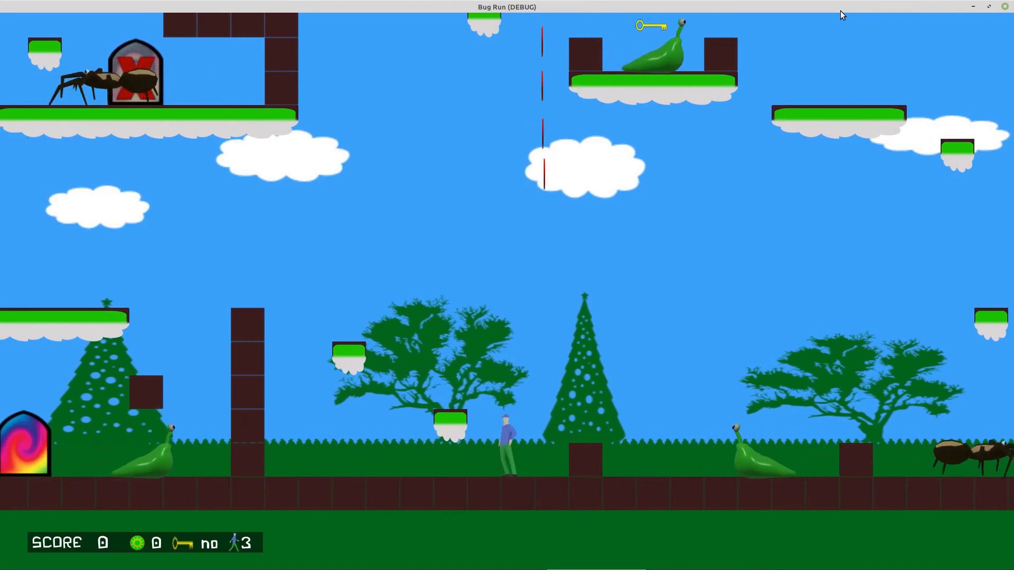
pyautogui.press('space')
pyautogui.press('Right')
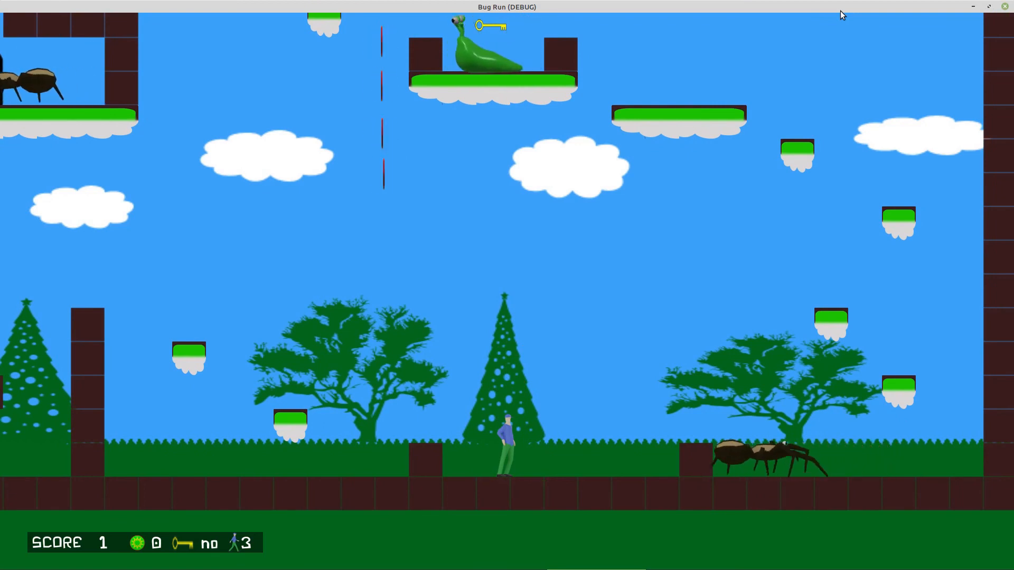
# Jump the player back over the short block and walk back and forth beside it to test the movement
pyautogui.press('Left')
pyautogui.press('space')
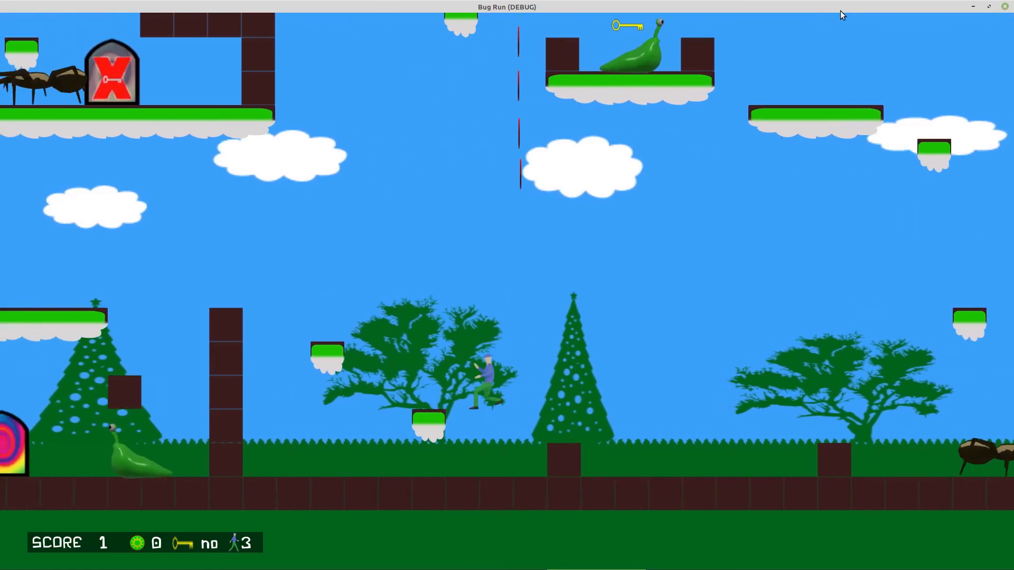
pyautogui.press('Right')
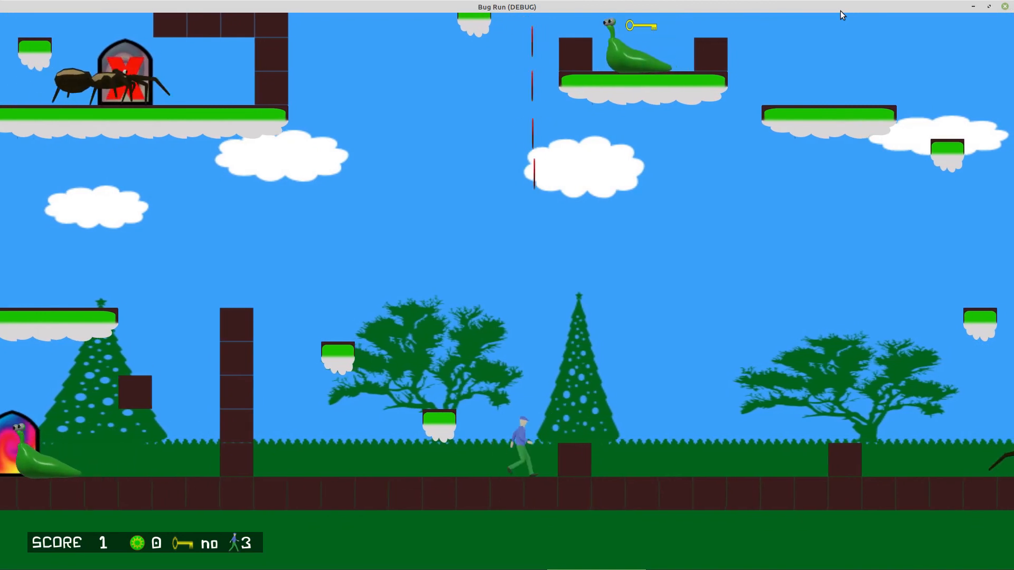
pyautogui.press('Left')
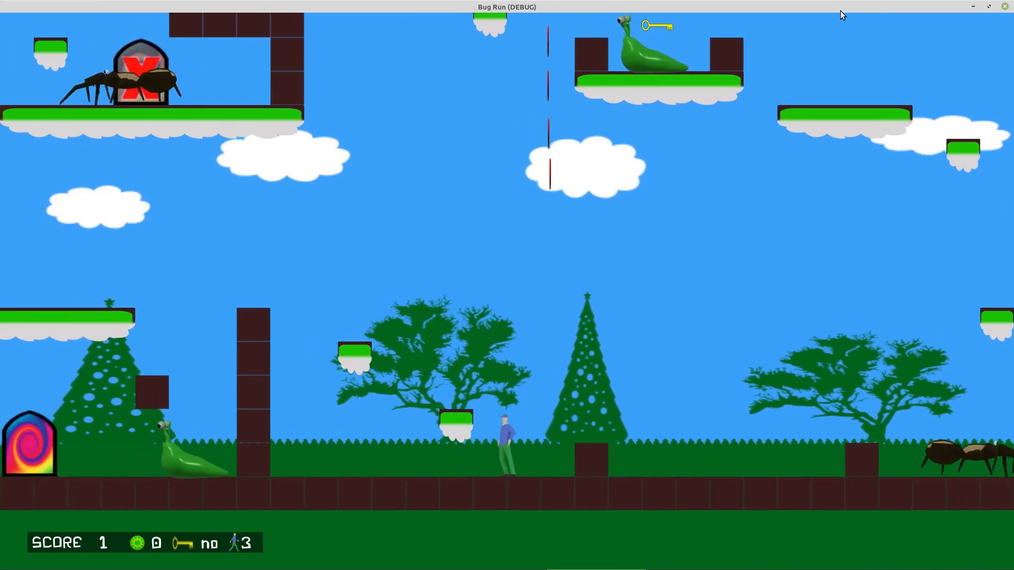
pyautogui.press('Right')
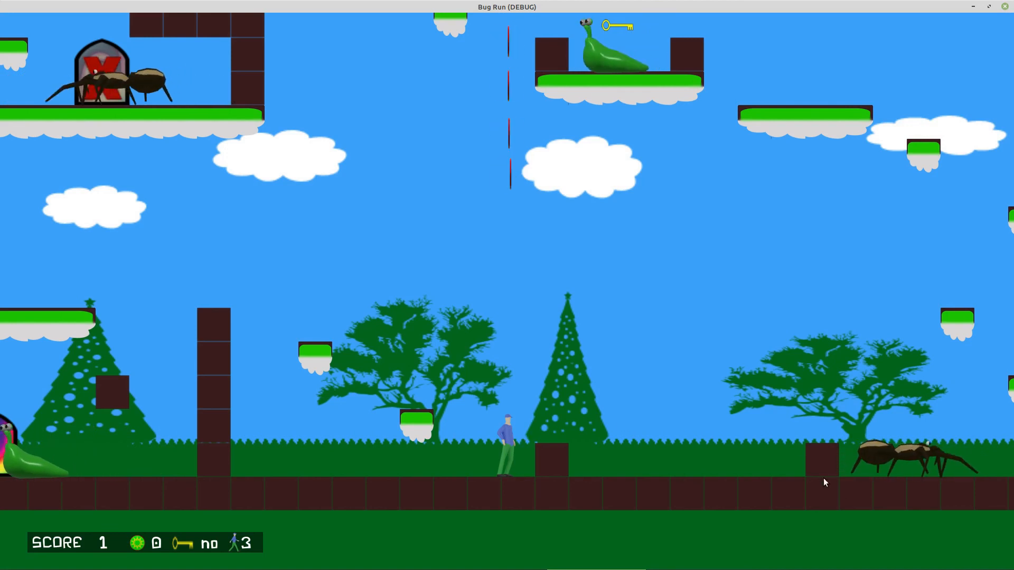
pyautogui.moveTo(894, 566)
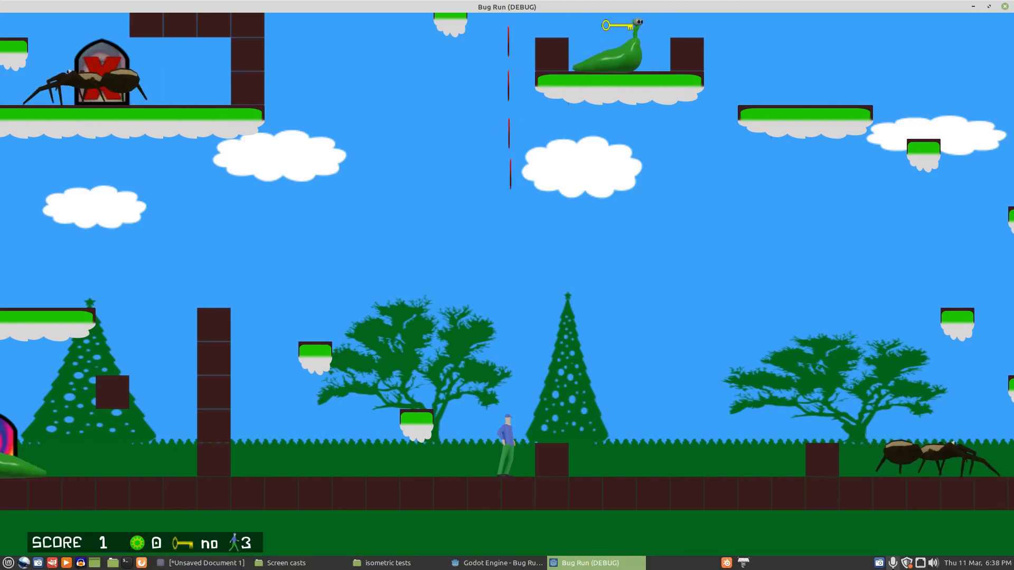
pyautogui.click(880, 563)
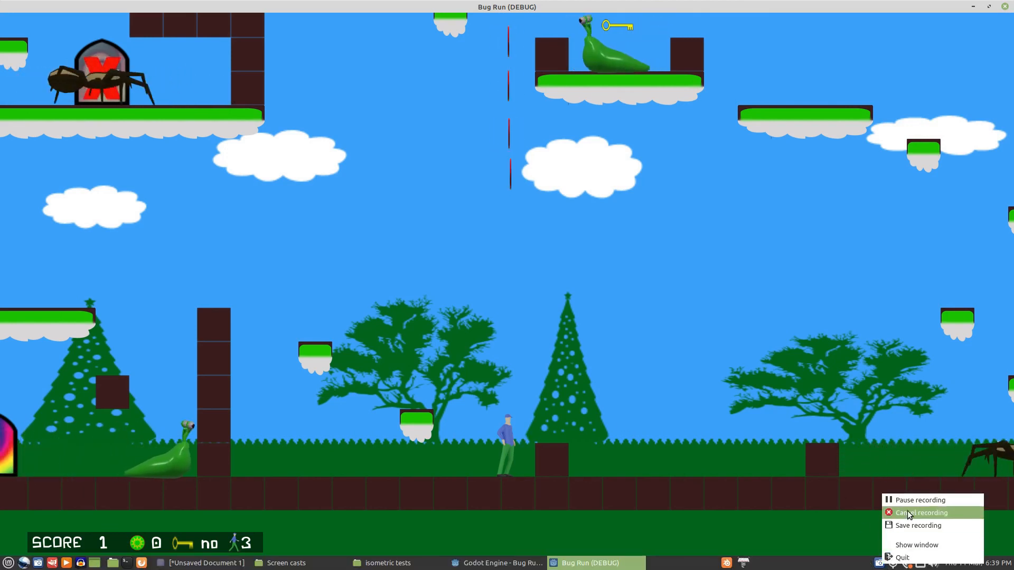